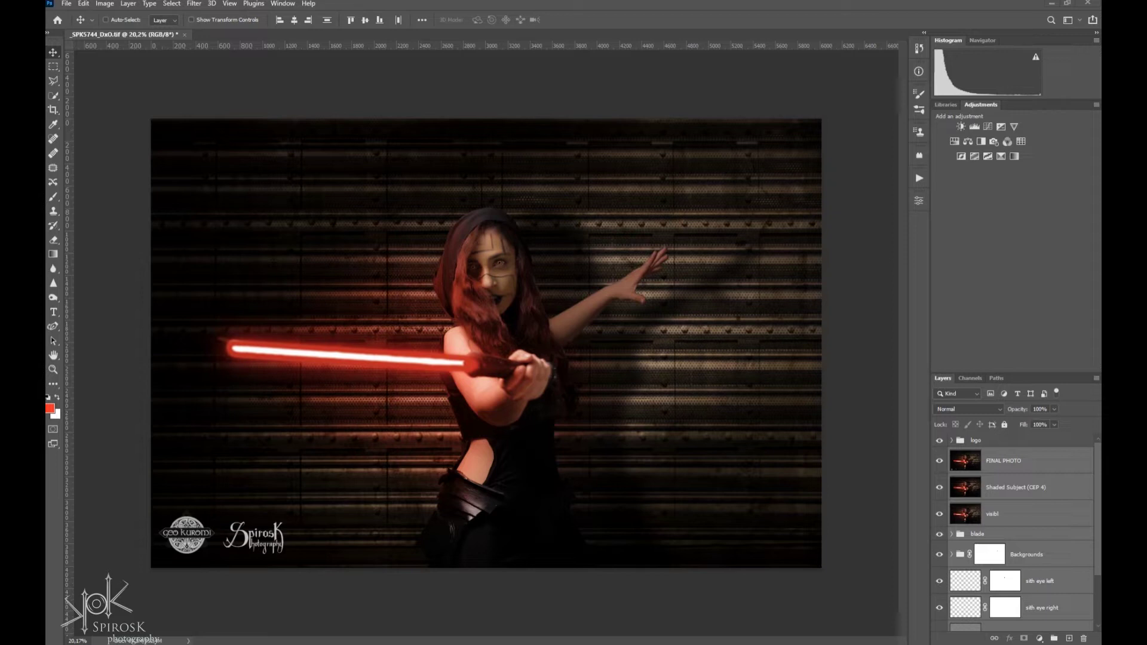
Select and hide every layer from FINAL PHOTO down to delete light, leaving only Background
click(1070, 251)
scroll(1033, 517, down, 2)
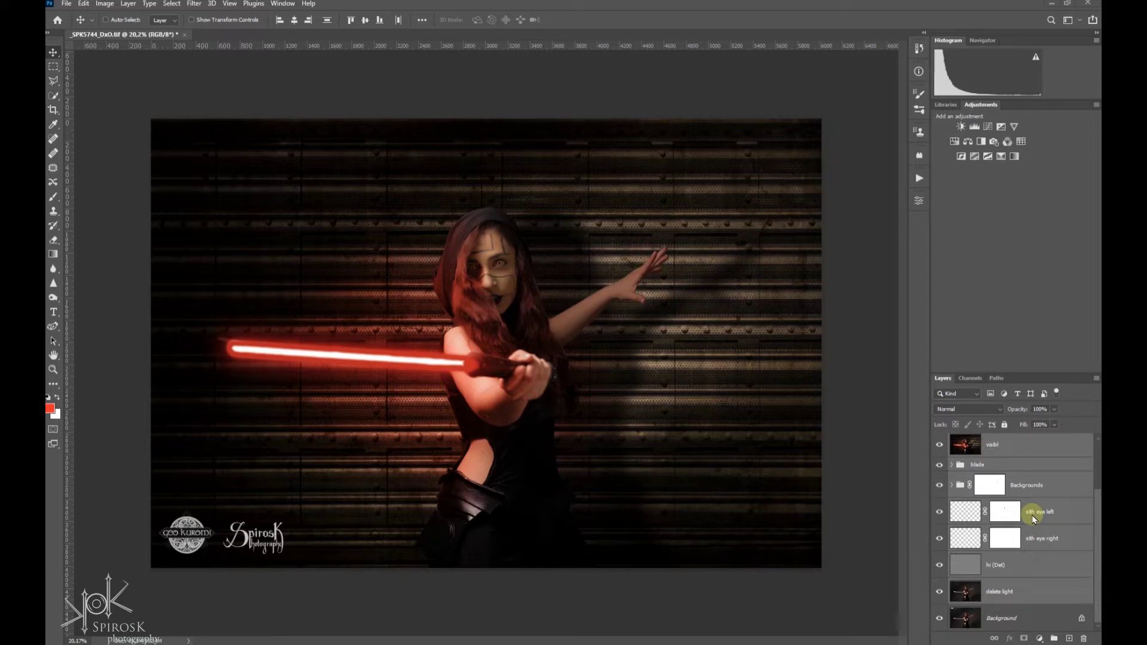
scroll(1034, 518, up, 2)
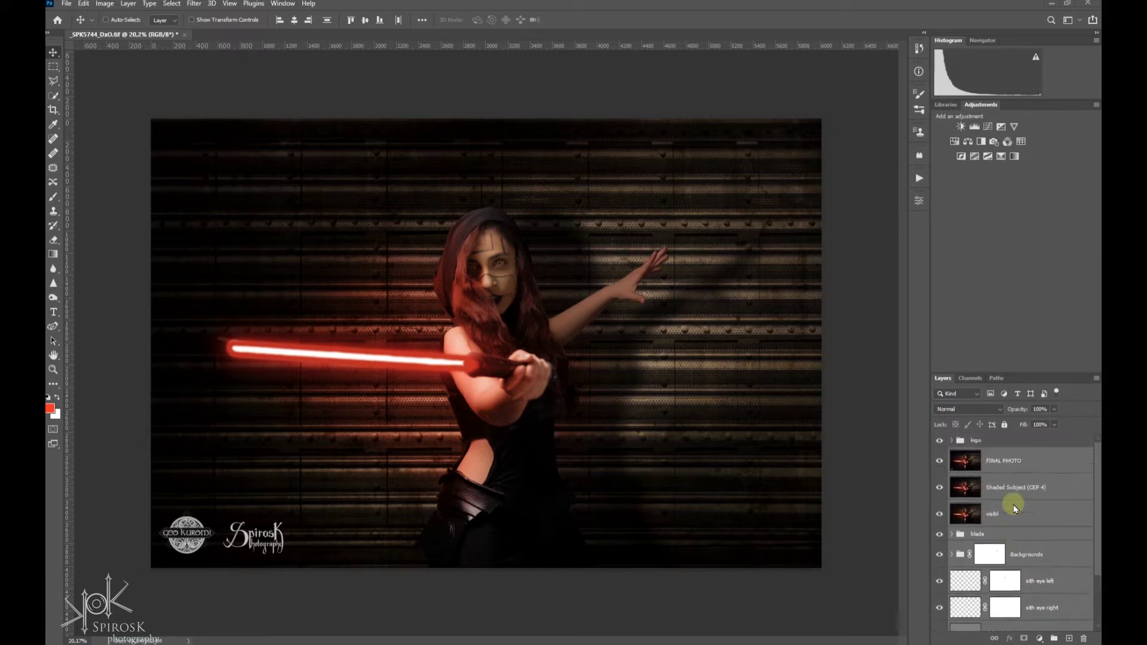
click(991, 463)
scroll(989, 537, down, 2)
scroll(989, 562, down, 1)
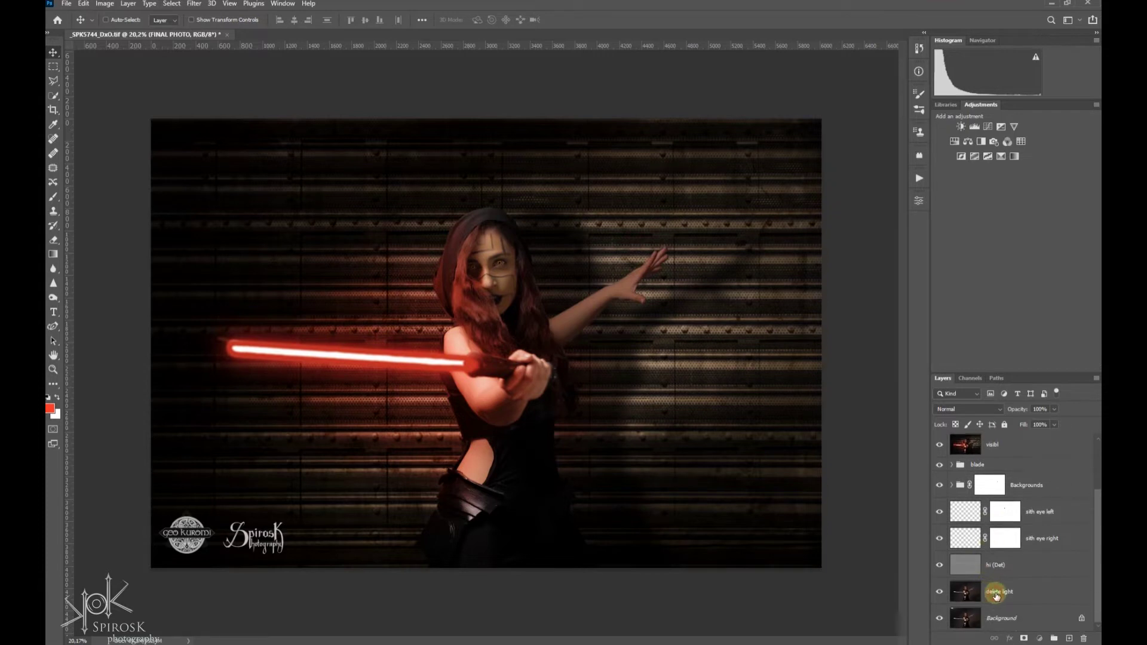
shift+click(996, 592)
key(ctrl+comma)
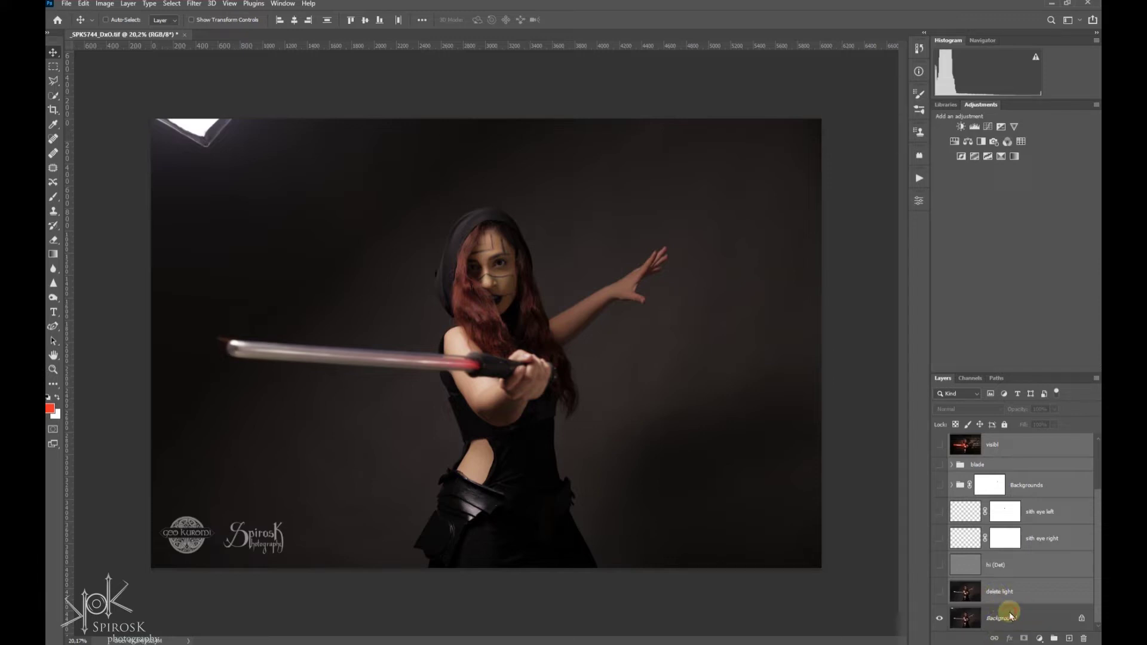
Compare the delete light layer on and off, leaving it on to remove the softbox
click(1008, 615)
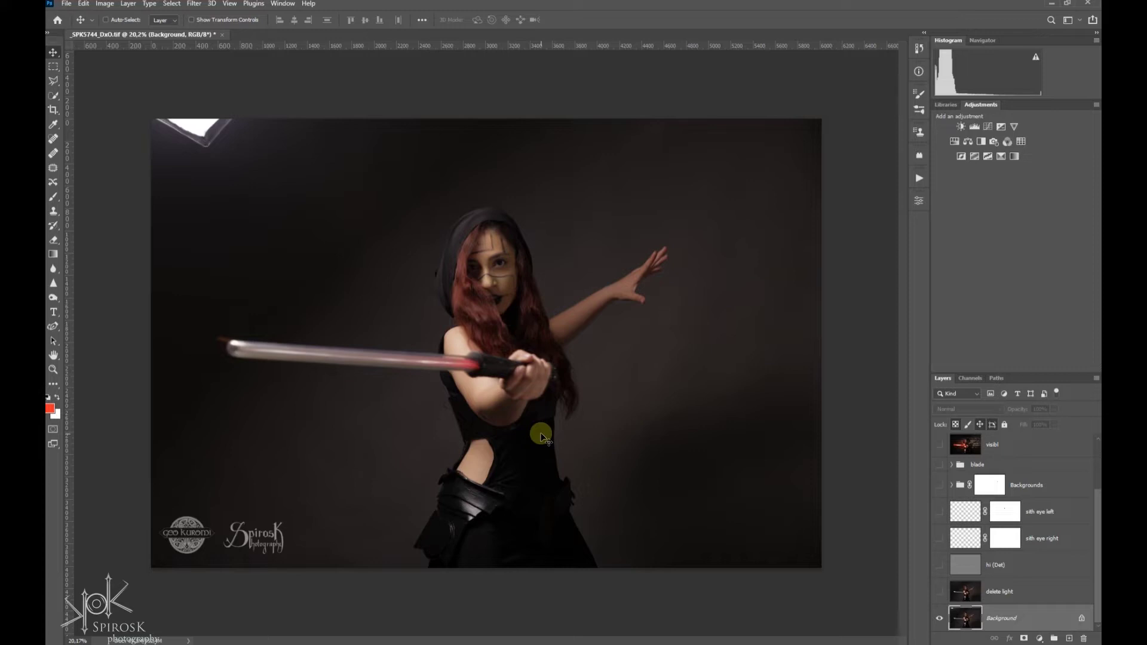
click(1003, 588)
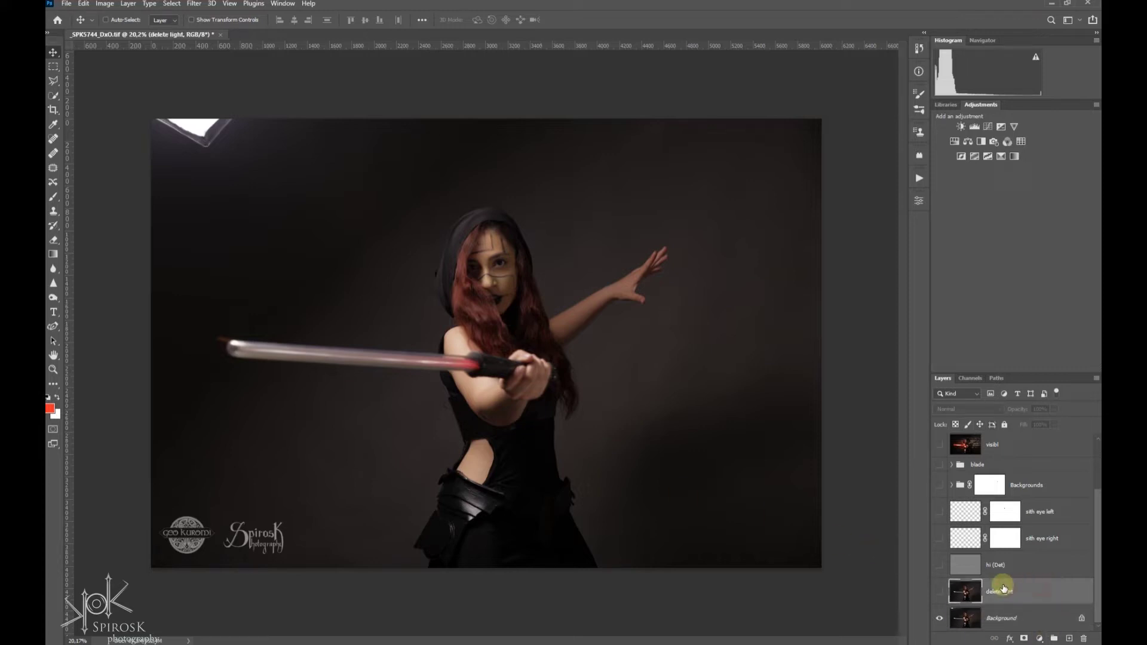
click(940, 598)
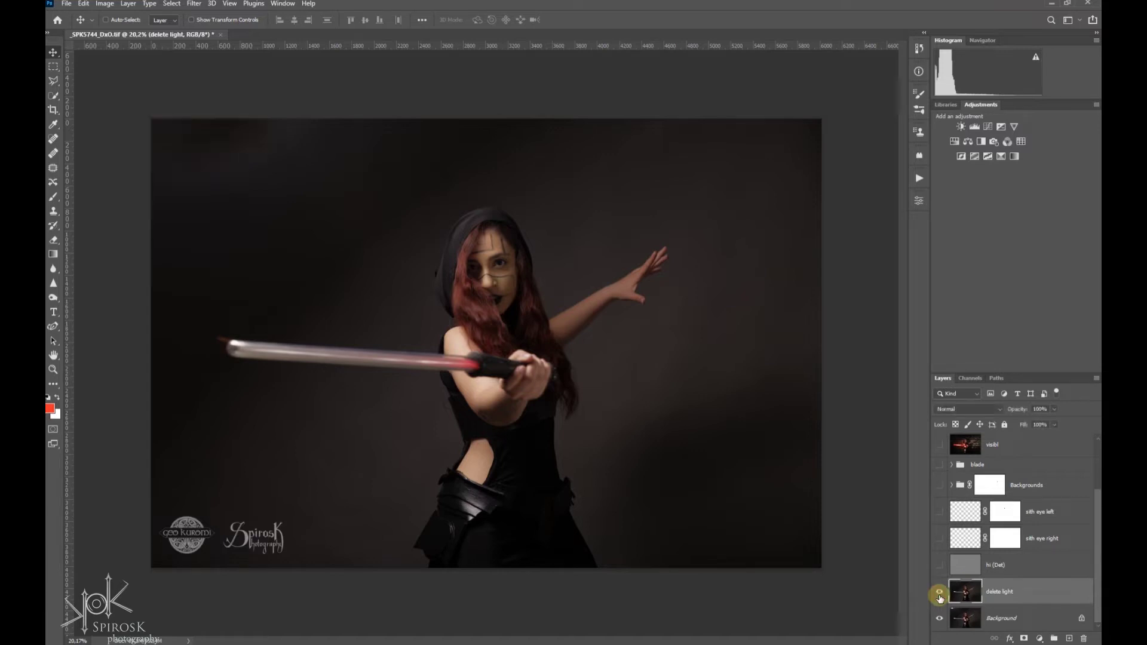
click(940, 598)
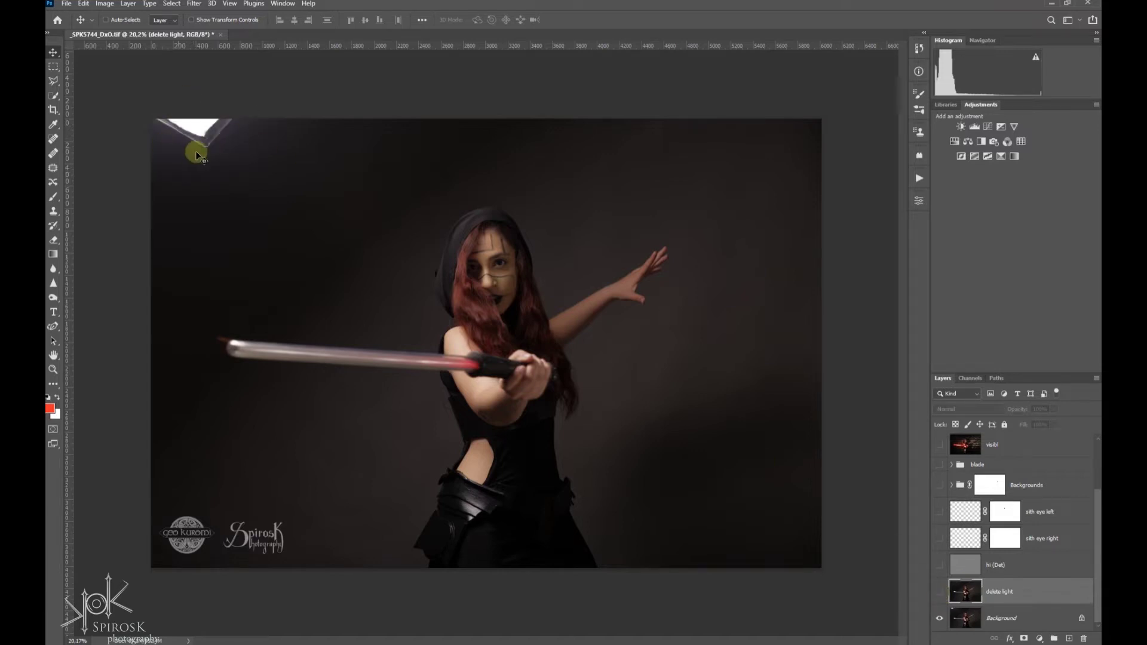
click(939, 598)
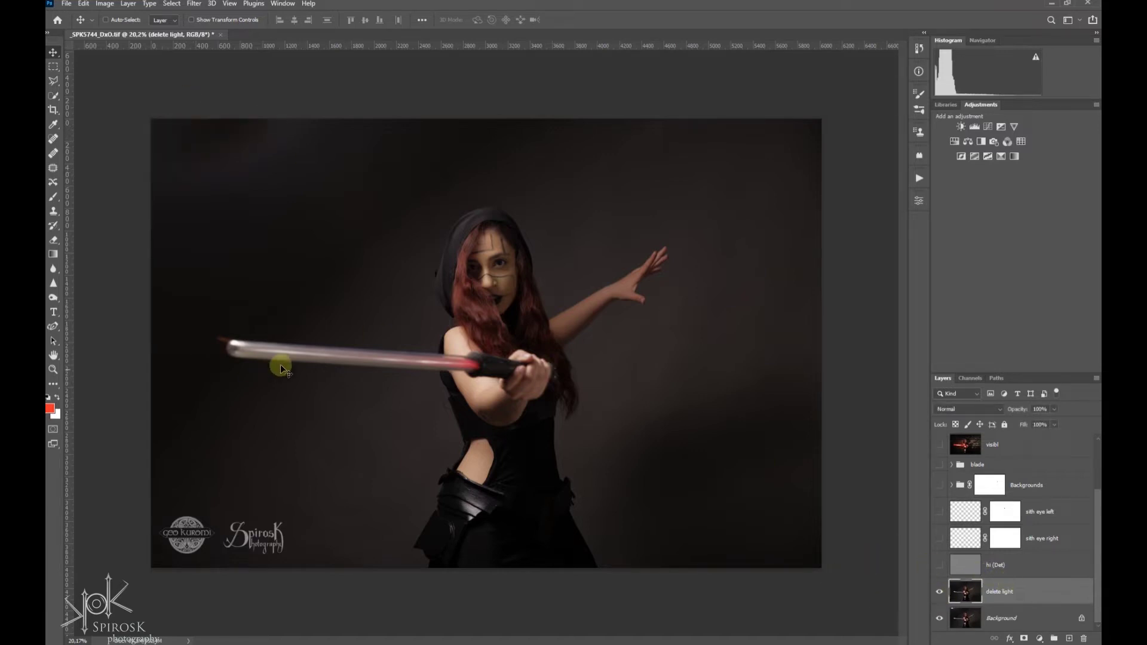
Make the hi (Det) detail layer visible and select sith eye right
click(1018, 574)
click(938, 566)
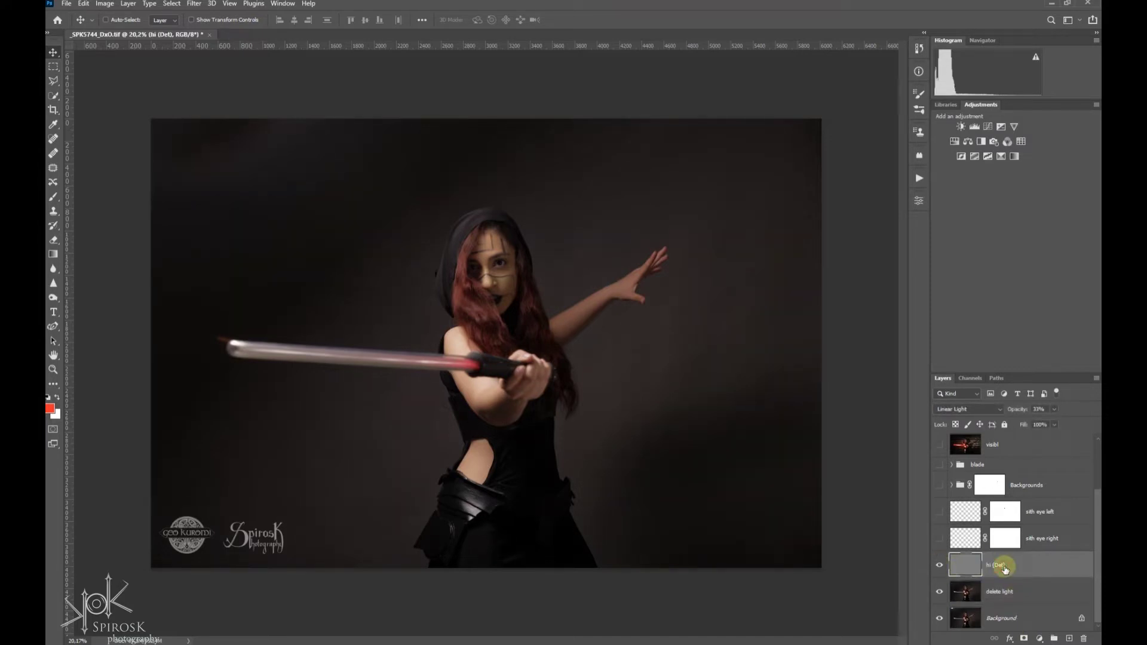
click(957, 538)
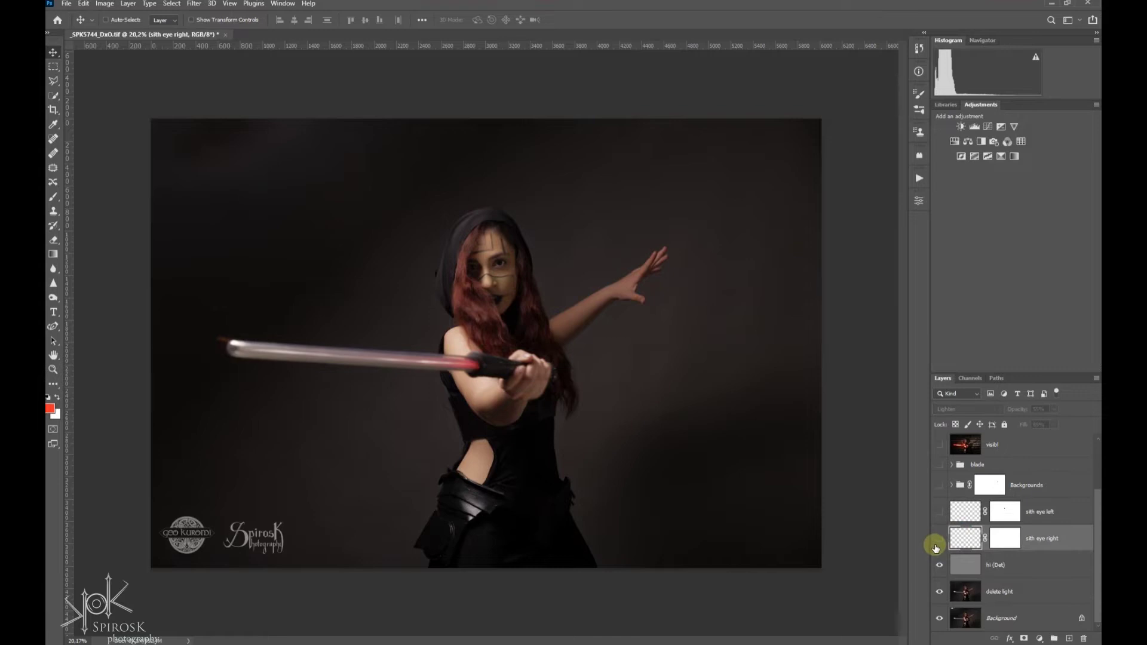
Zoom into the face, show both sith eye layers, and set the right eye to 44% opacity
scroll(532, 257, up, 2)
scroll(502, 247, up, 3)
scroll(475, 259, up, 3)
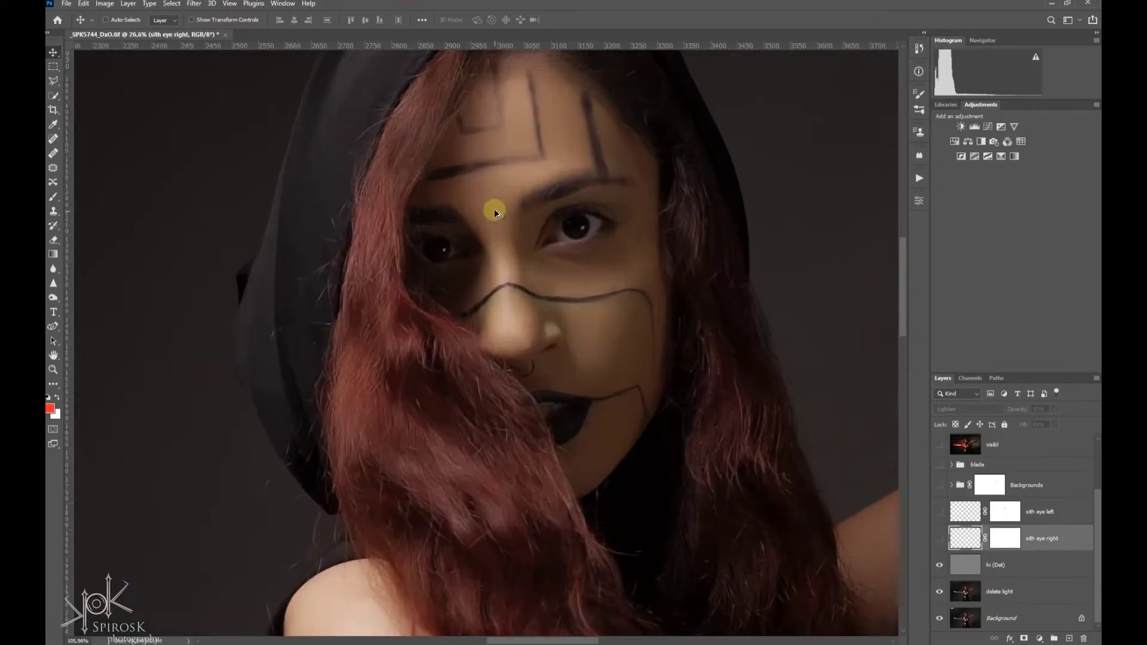
scroll(492, 205, up, 3)
drag(939, 538, 939, 511)
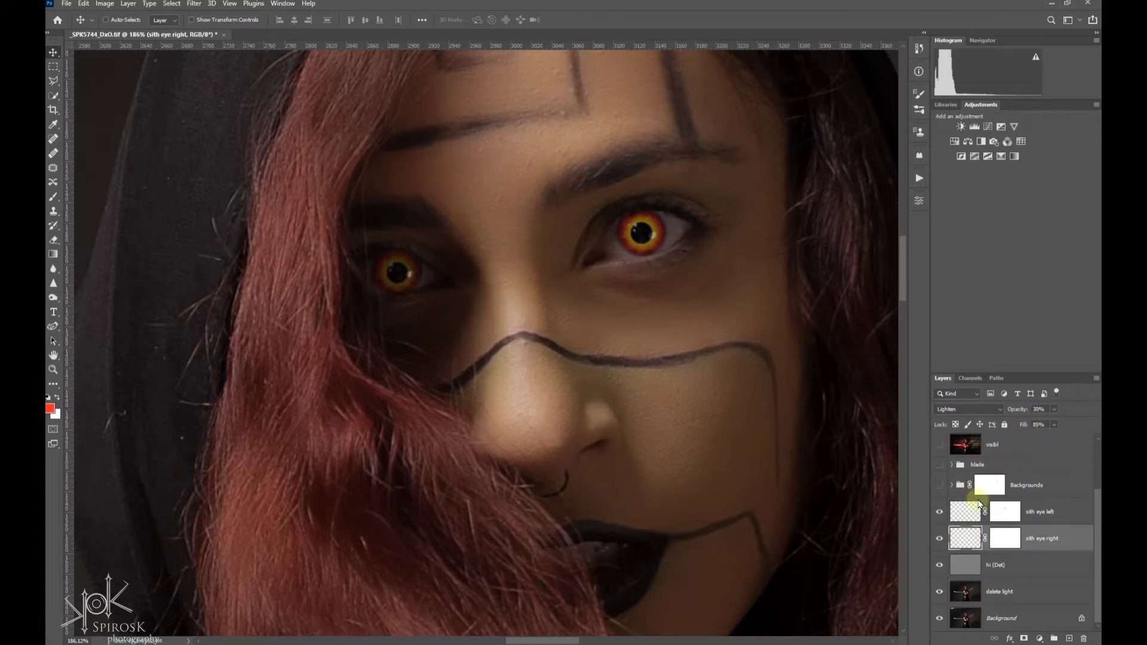
key(4)
key(3)
key(3)
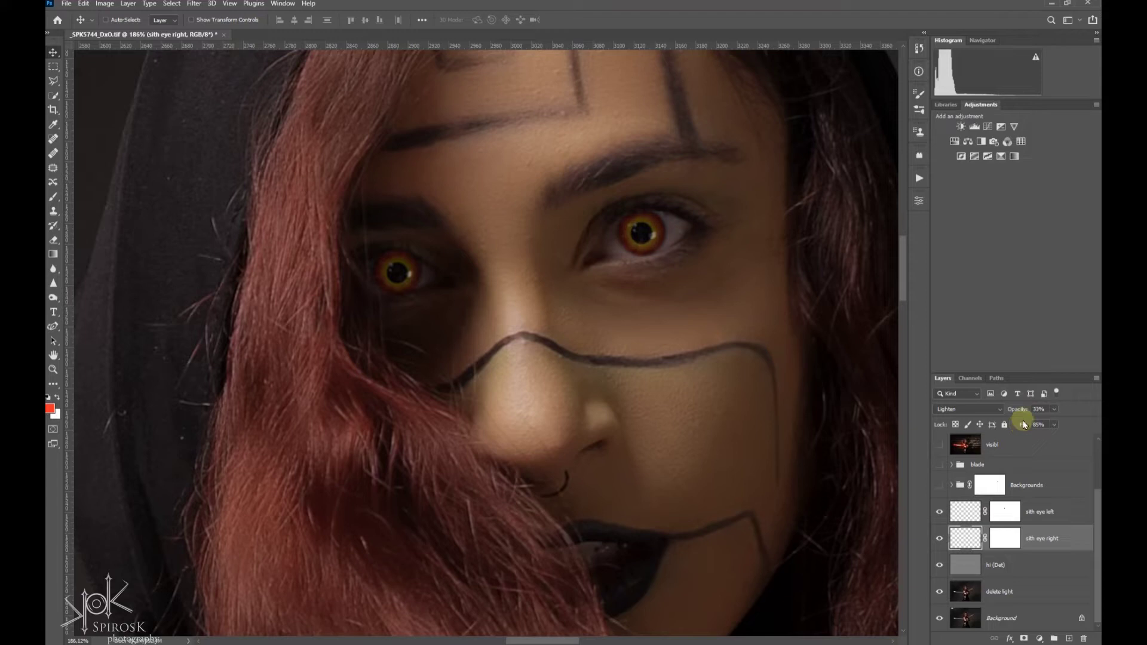
key(4)
key(4)
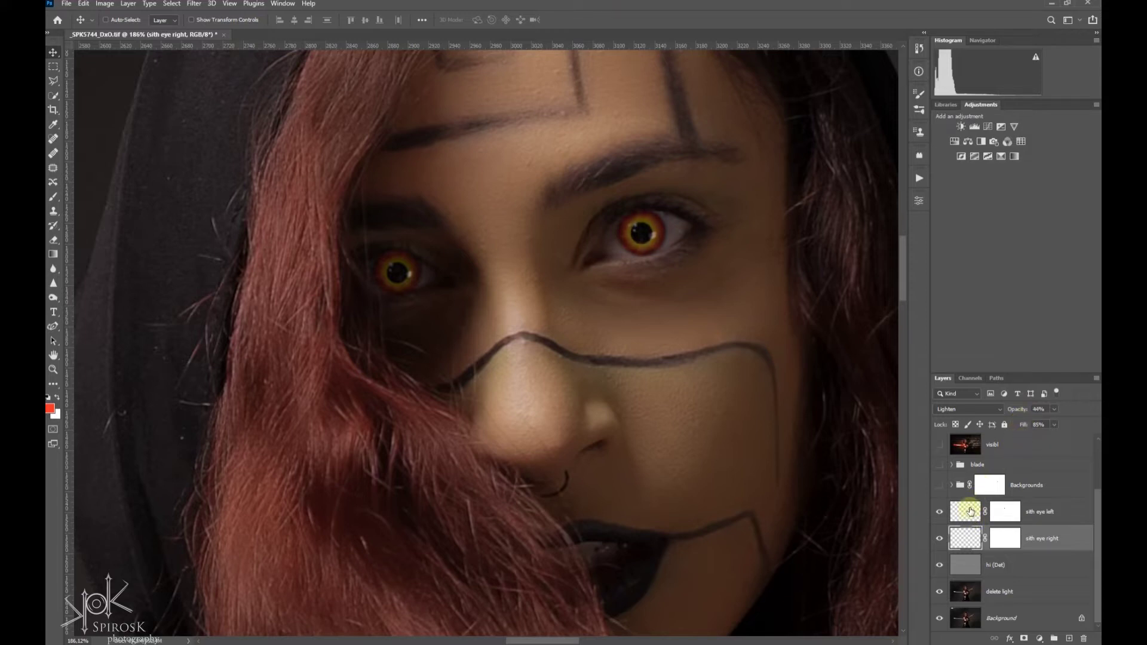
Set the sith eye left layer to a faint 15% opacity, then zoom back out
click(971, 511)
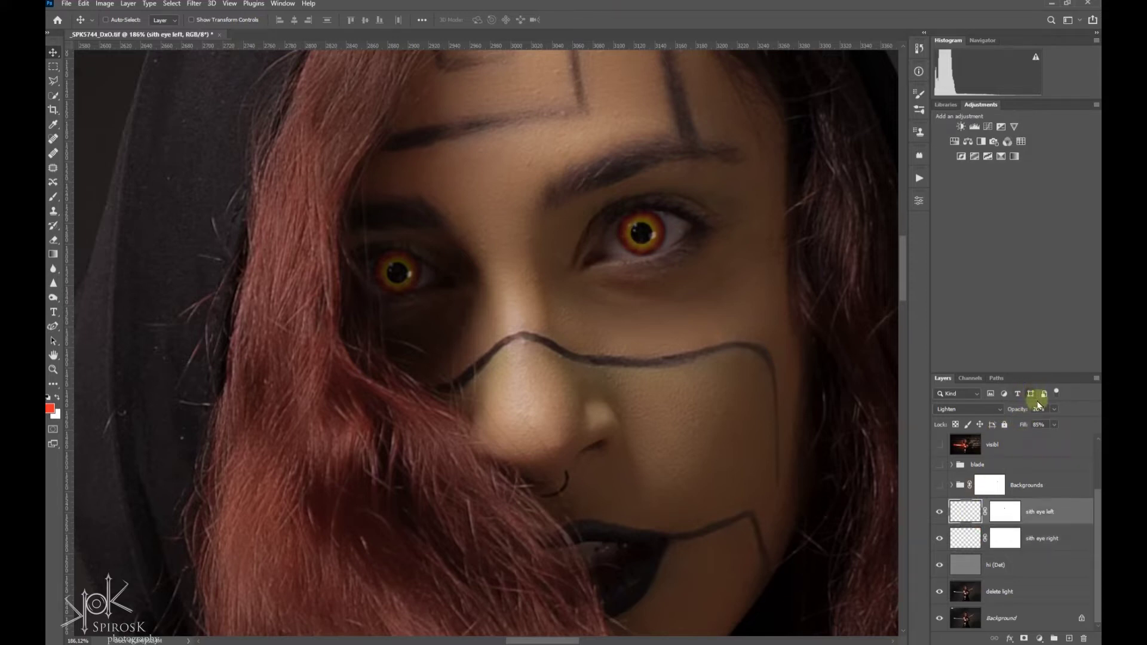
click(939, 513)
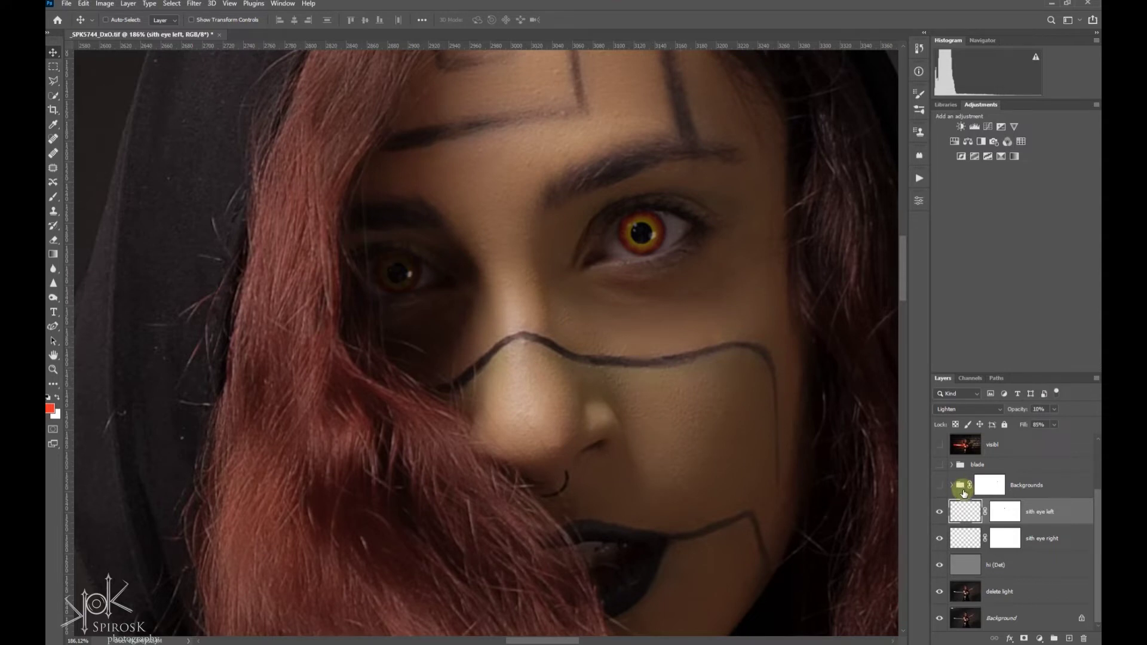
key(1)
key(5)
scroll(675, 501, down, 3)
scroll(675, 500, down, 3)
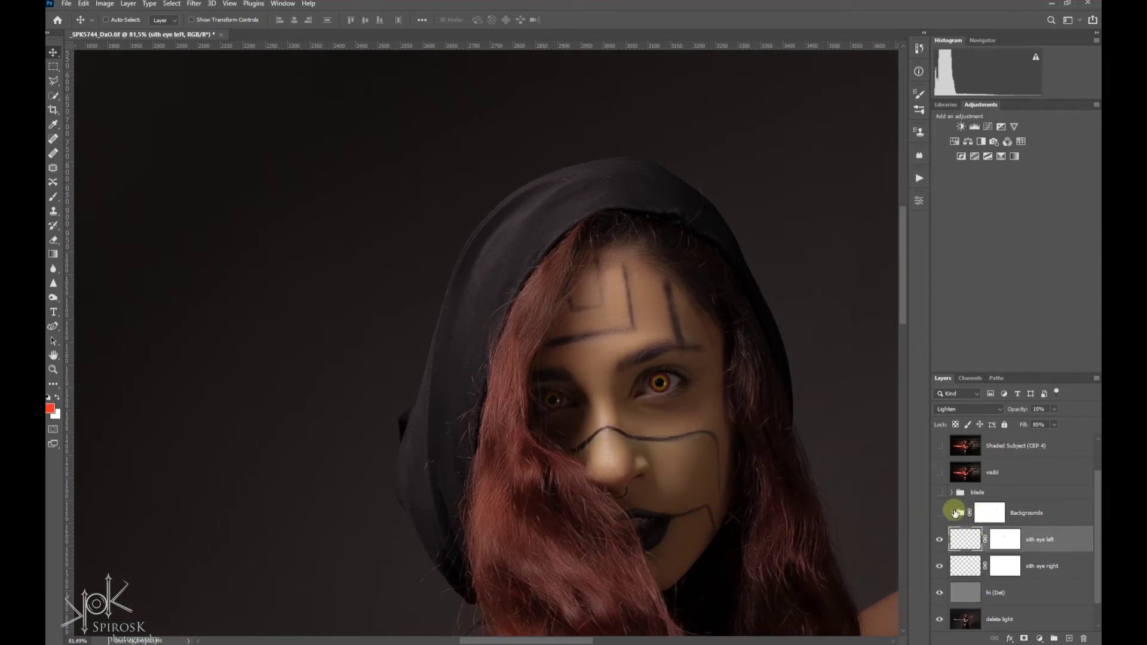
Expand the Backgrounds group to list Layer 1, Layer 2 and Layer 3, and select Layer 1
click(952, 512)
scroll(720, 505, down, 3)
scroll(719, 505, down, 3)
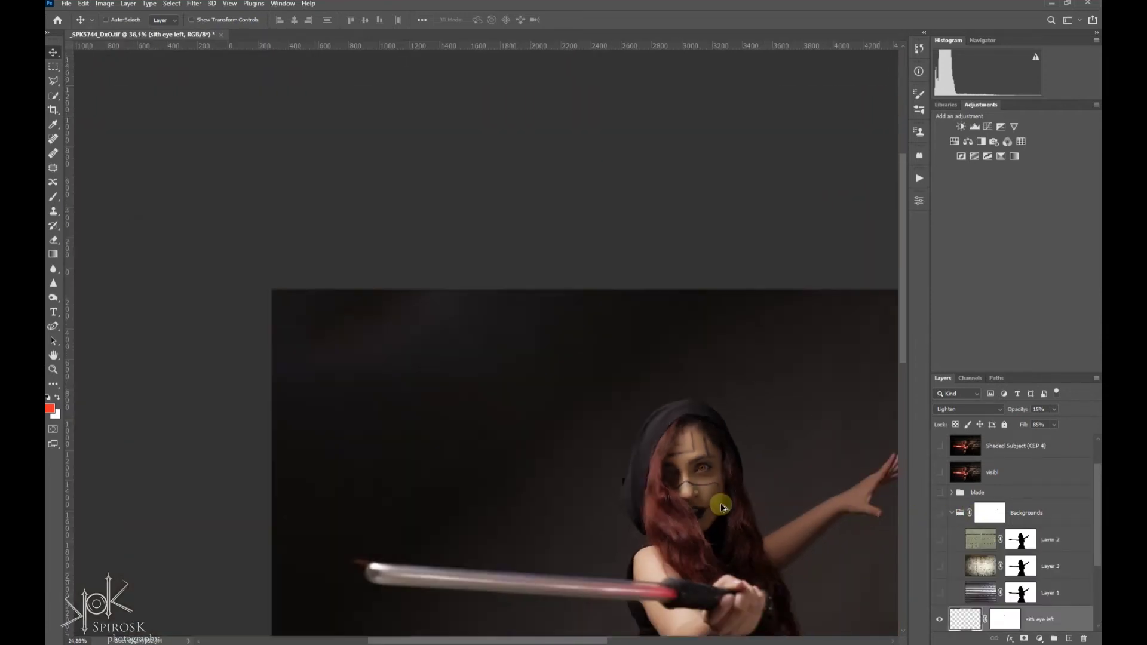
scroll(721, 506, down, 3)
scroll(721, 506, up, 1)
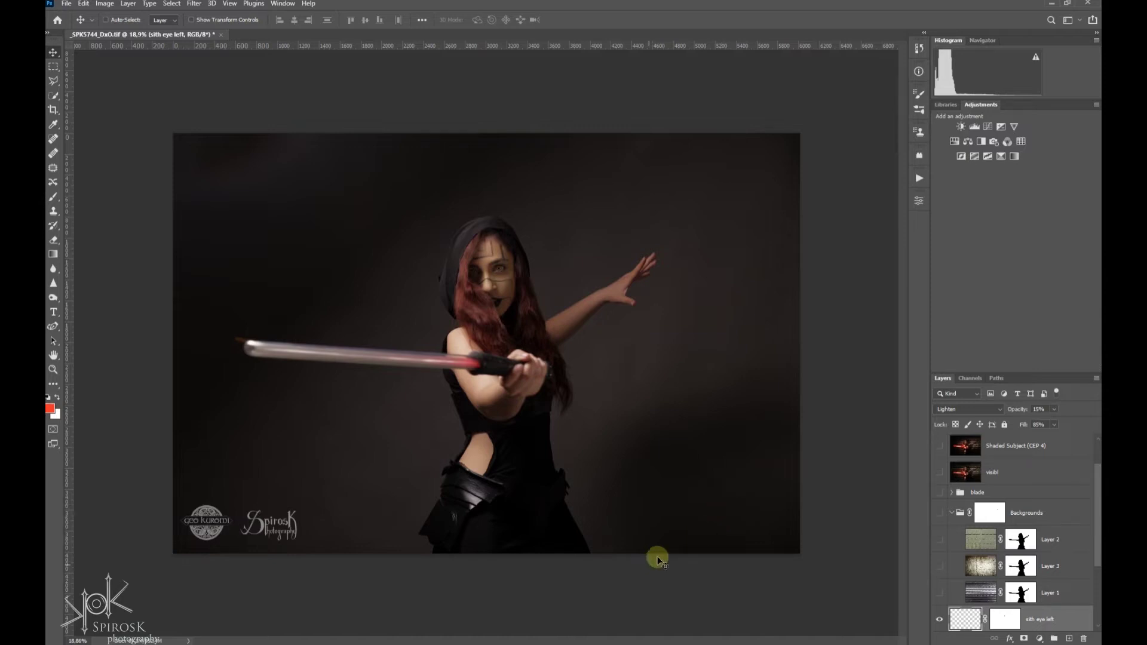
click(977, 595)
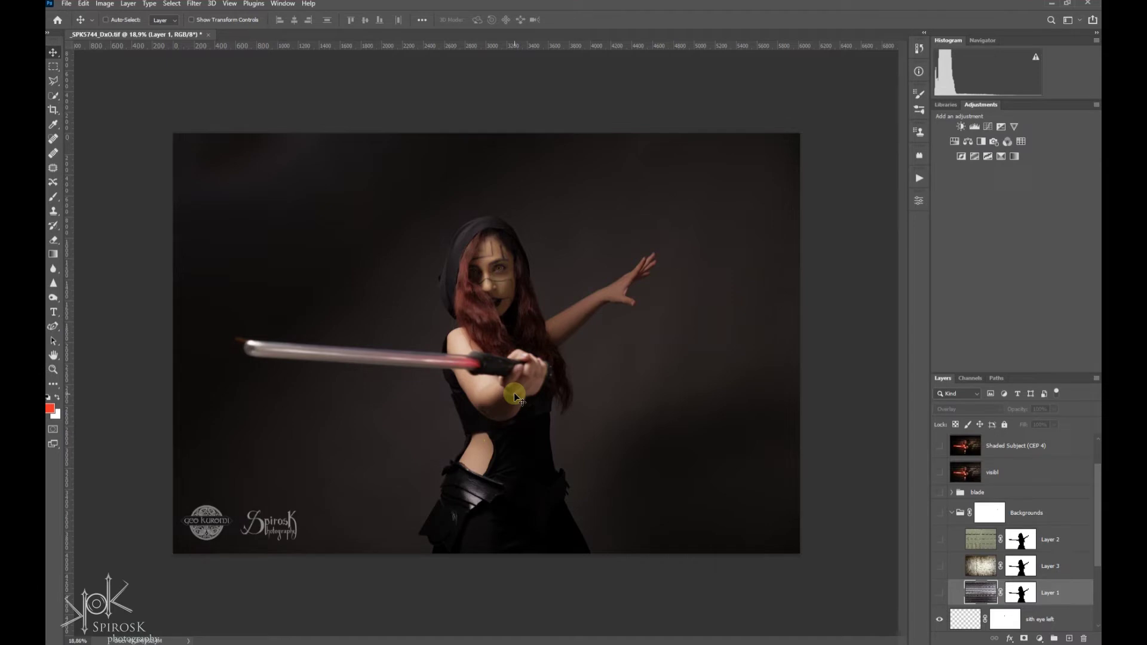
Show Layer 1's metal shutter backdrop and Layer 3's 66% Overlay grime texture
click(939, 593)
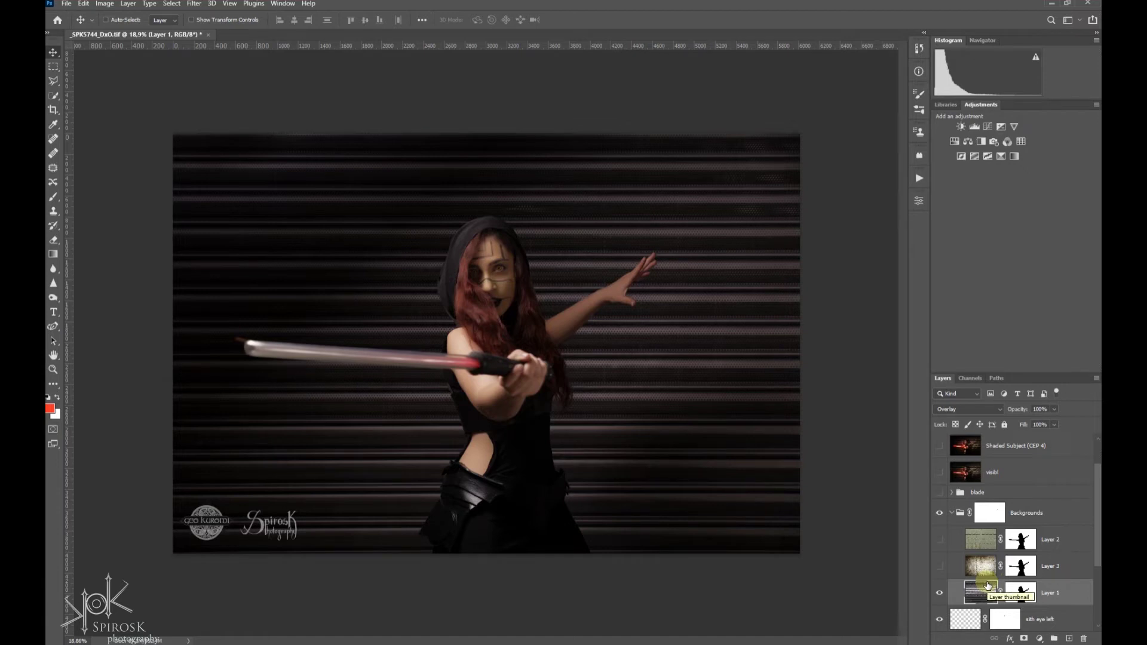
click(981, 575)
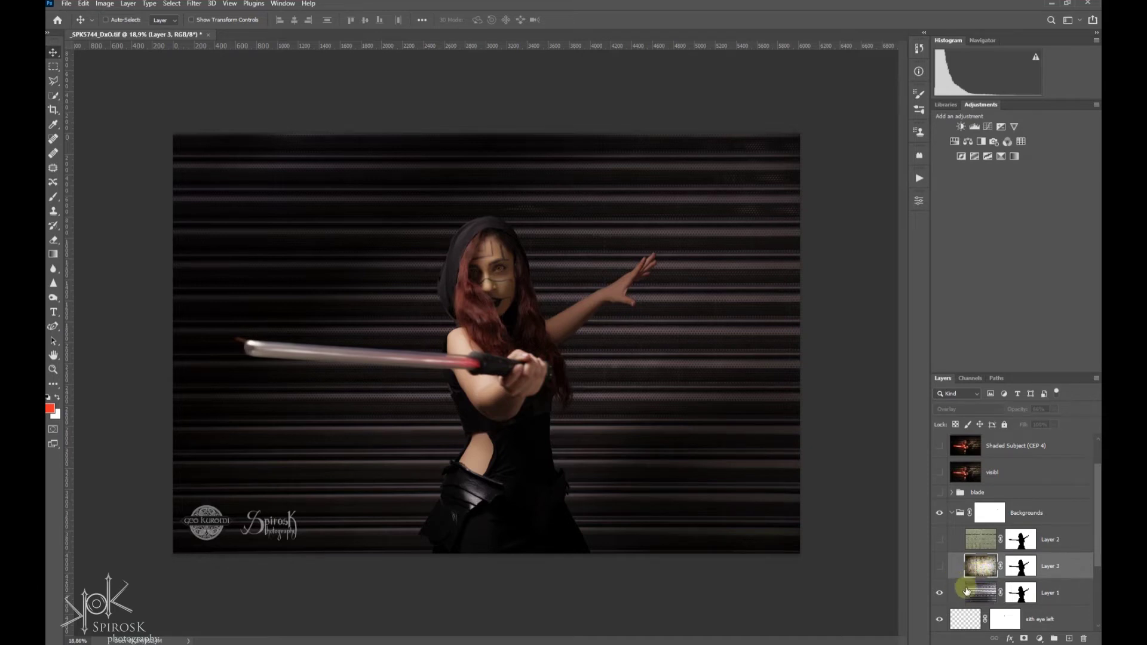
click(983, 588)
click(980, 568)
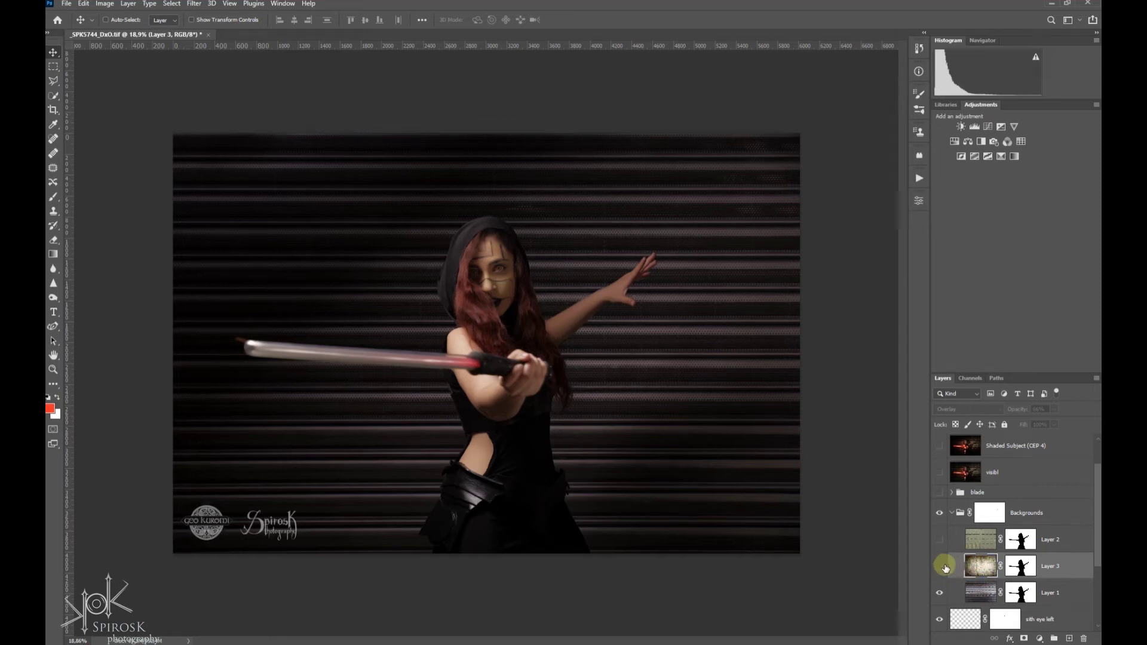
click(939, 568)
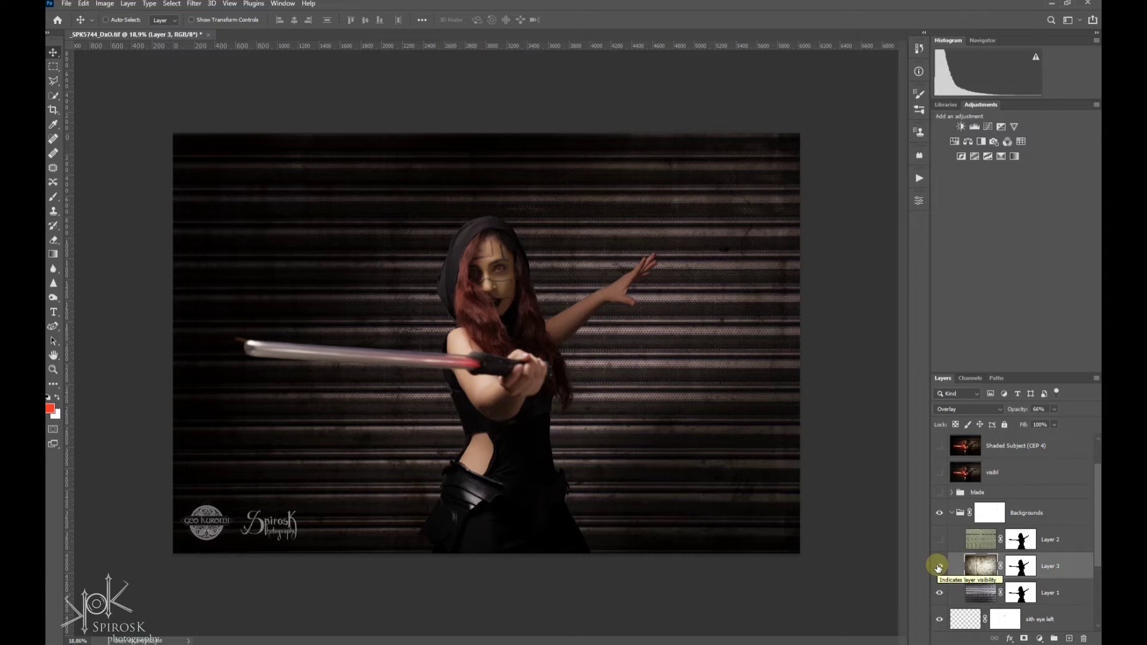
Preview Layer 3 in Normal blending, then return it to Overlay
click(978, 411)
click(969, 383)
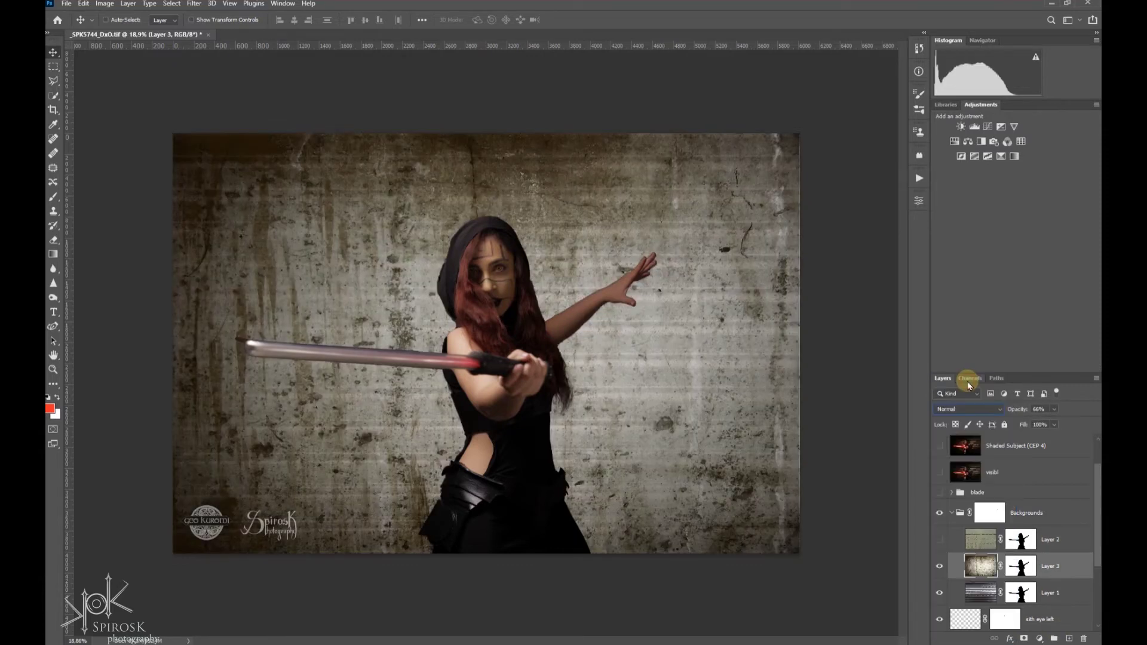
click(964, 412)
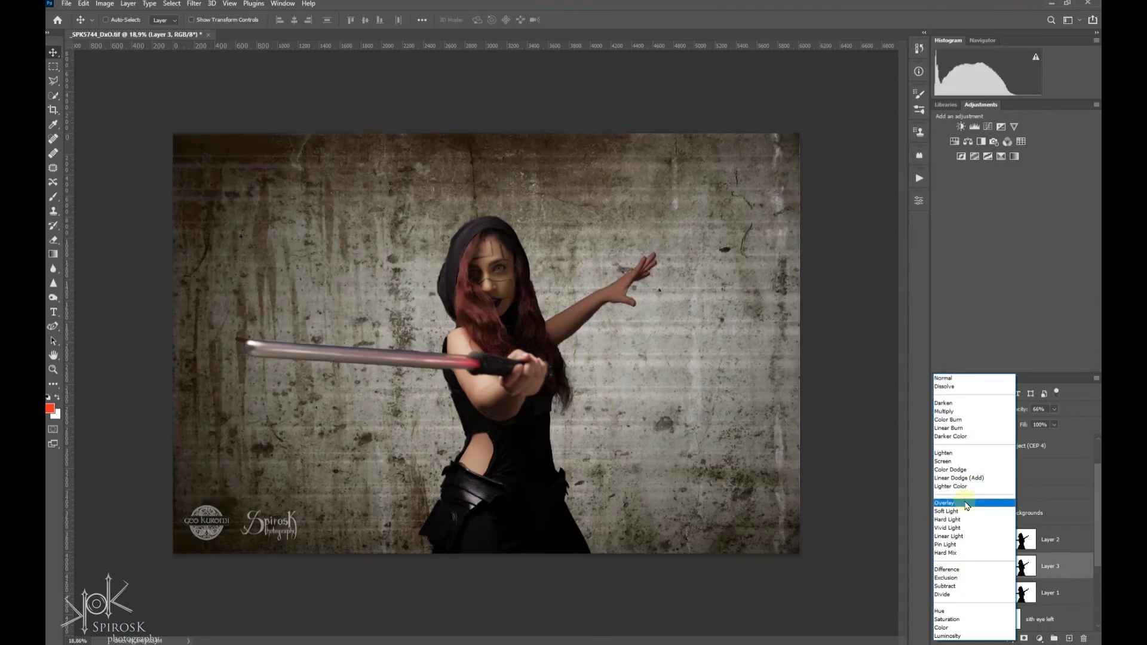
click(965, 503)
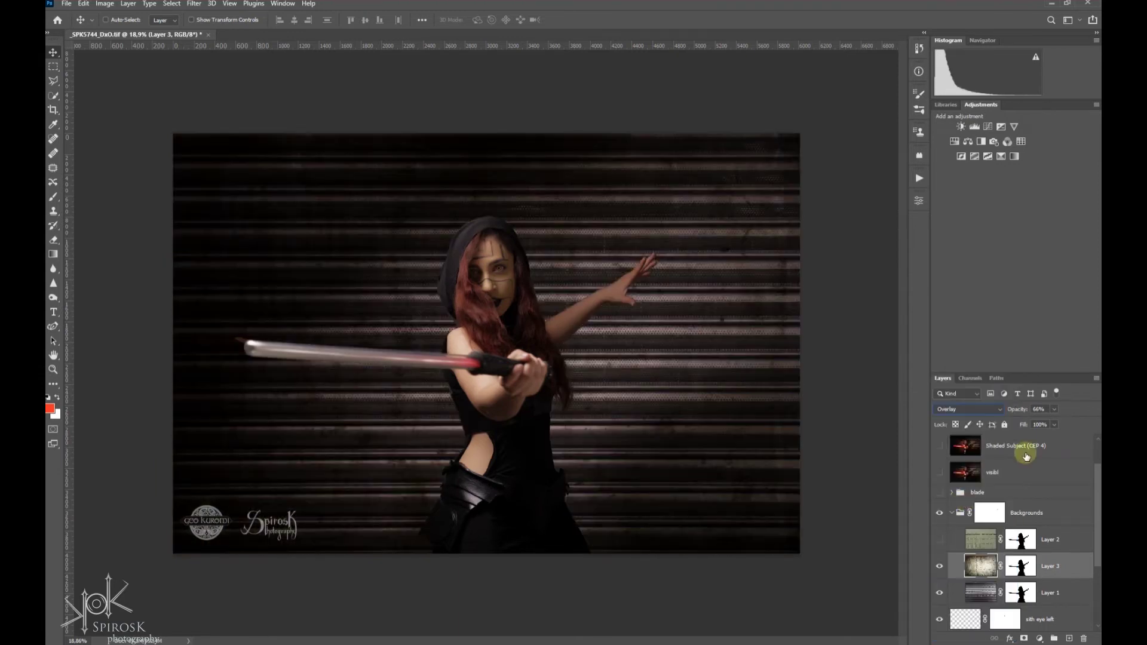
Show Layer 2's riveted metal texture, try Dissolve, and settle on Overlay blending
click(992, 538)
click(939, 540)
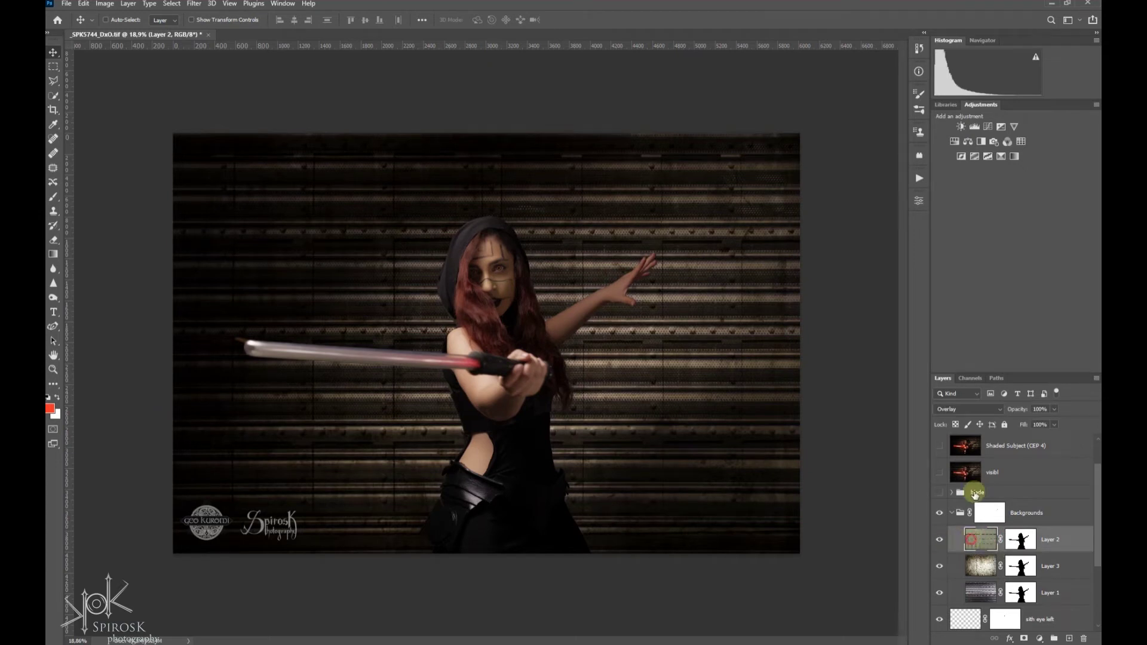
click(980, 411)
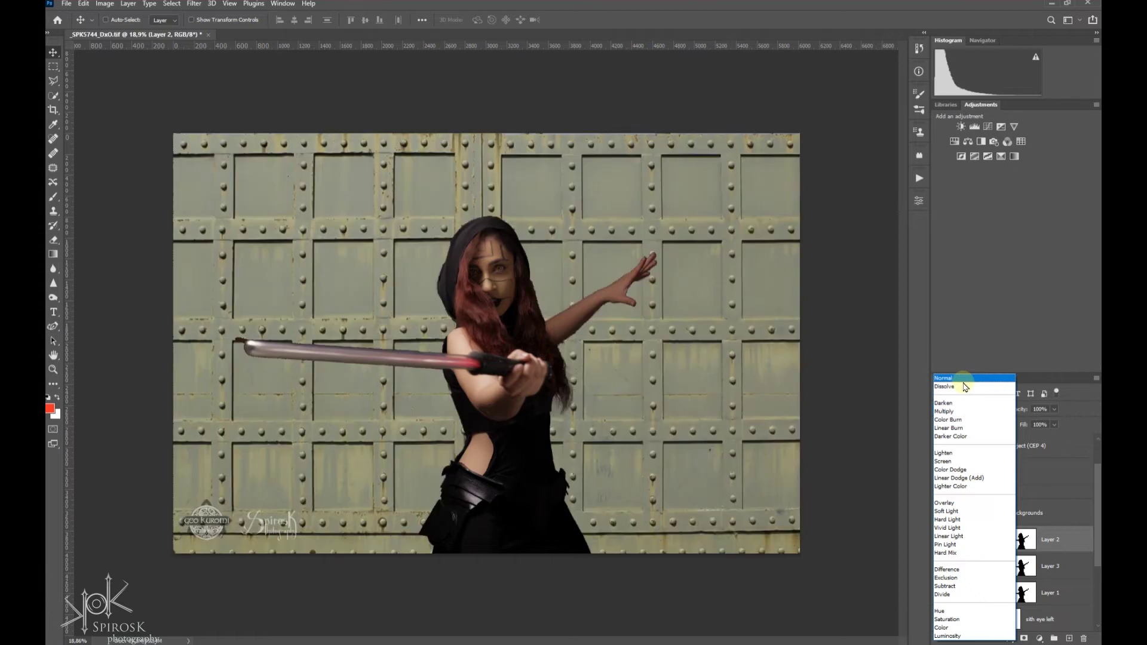
click(956, 386)
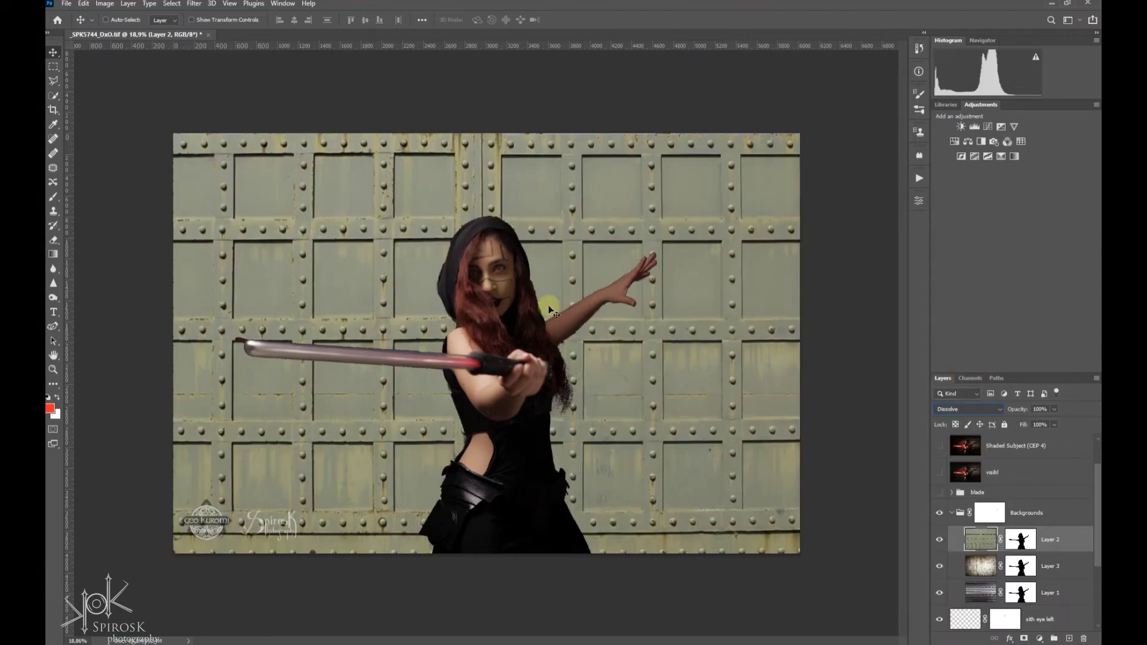
click(968, 410)
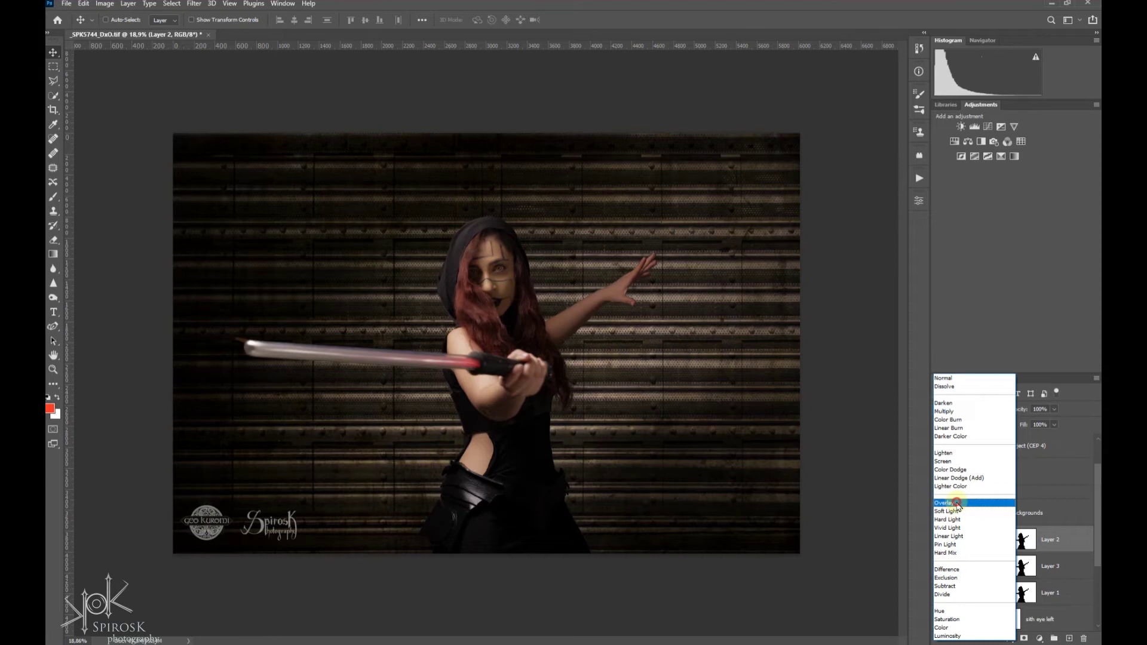
click(956, 503)
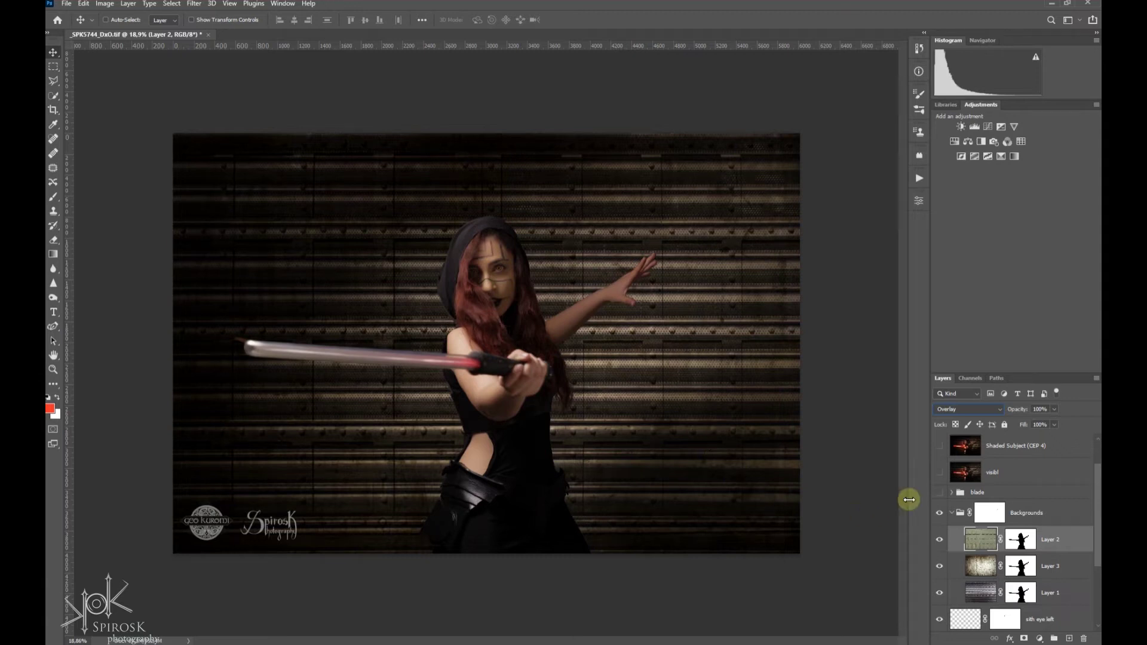
click(956, 492)
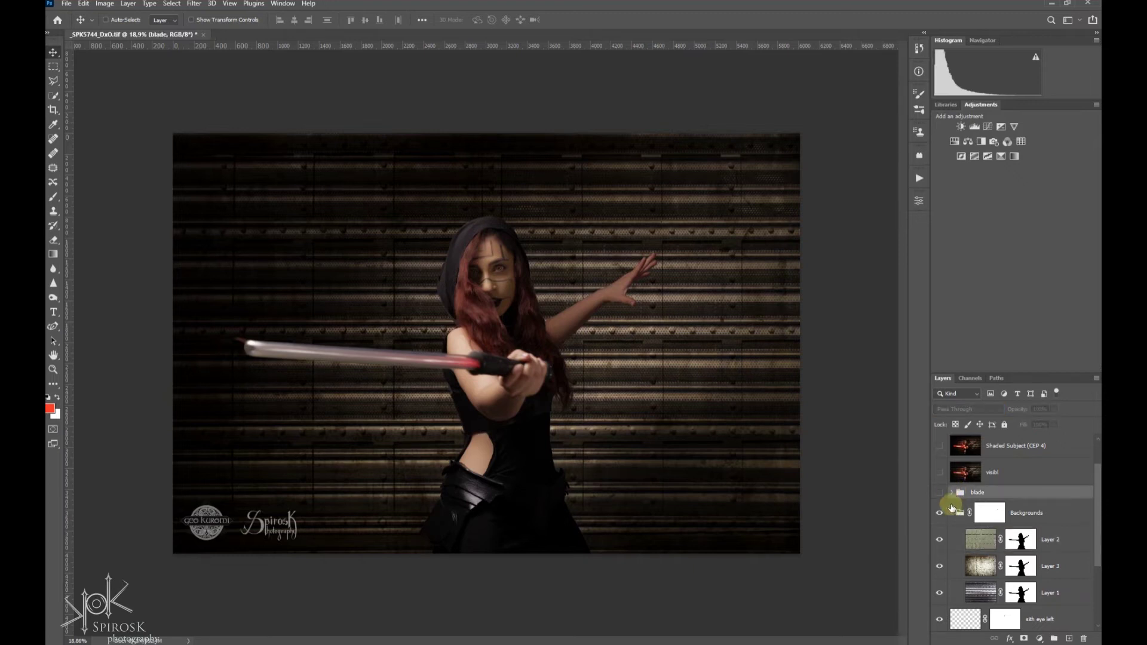
Load the subject's silhouette from Layer 2's mask, then expand the blade group
ctrl+click(1025, 545)
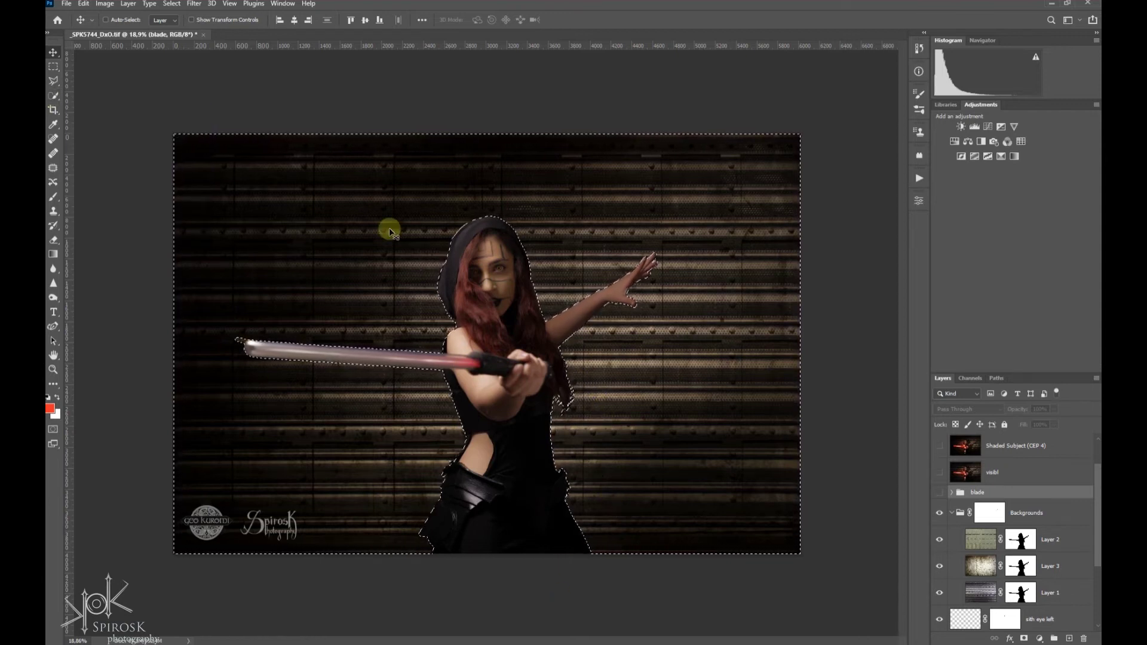
click(952, 493)
scroll(623, 261, up, 2)
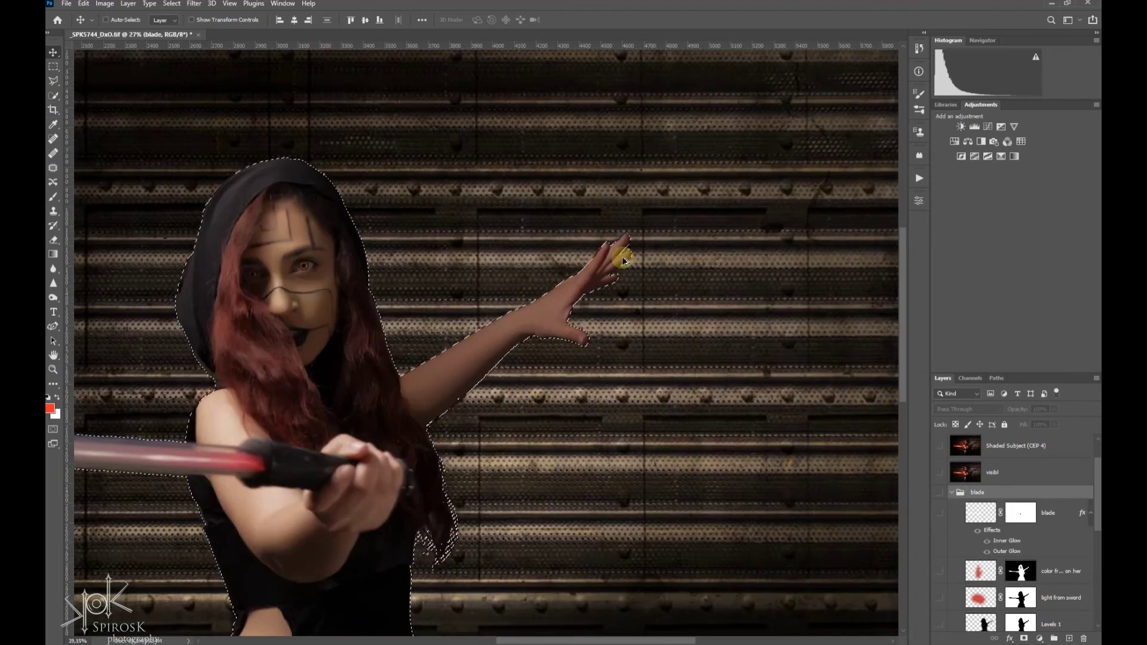
scroll(623, 262, up, 3)
scroll(621, 256, up, 3)
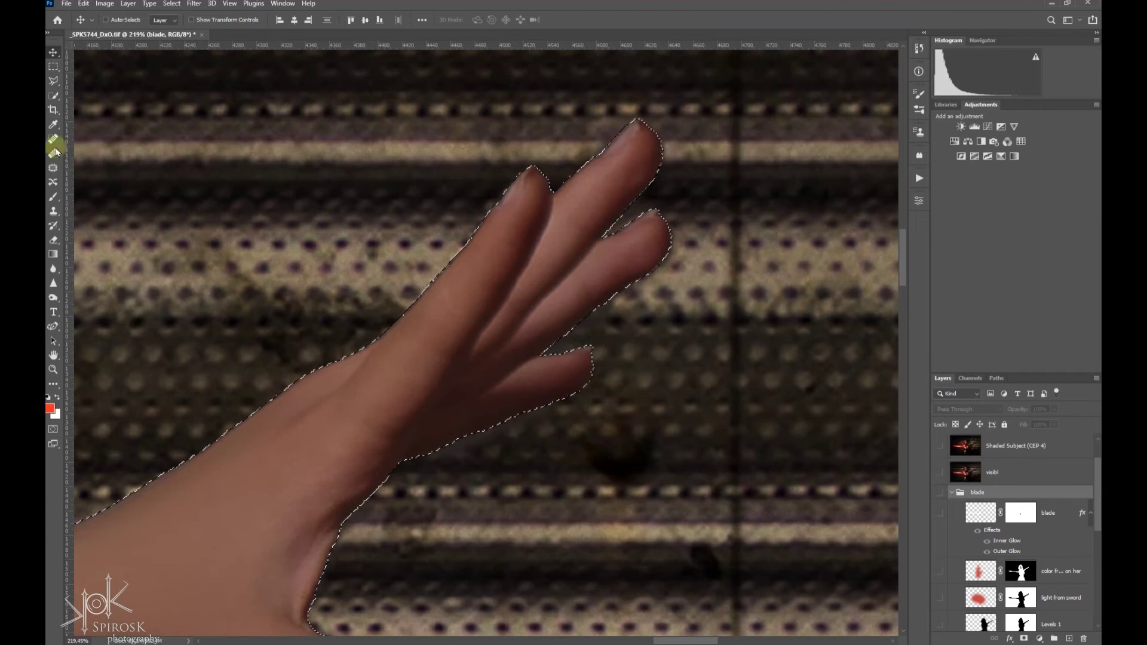
scroll(516, 289, down, 2)
Collapse the Backgrounds group and select the Levels 1 layer in the blade group
scroll(478, 335, down, 2)
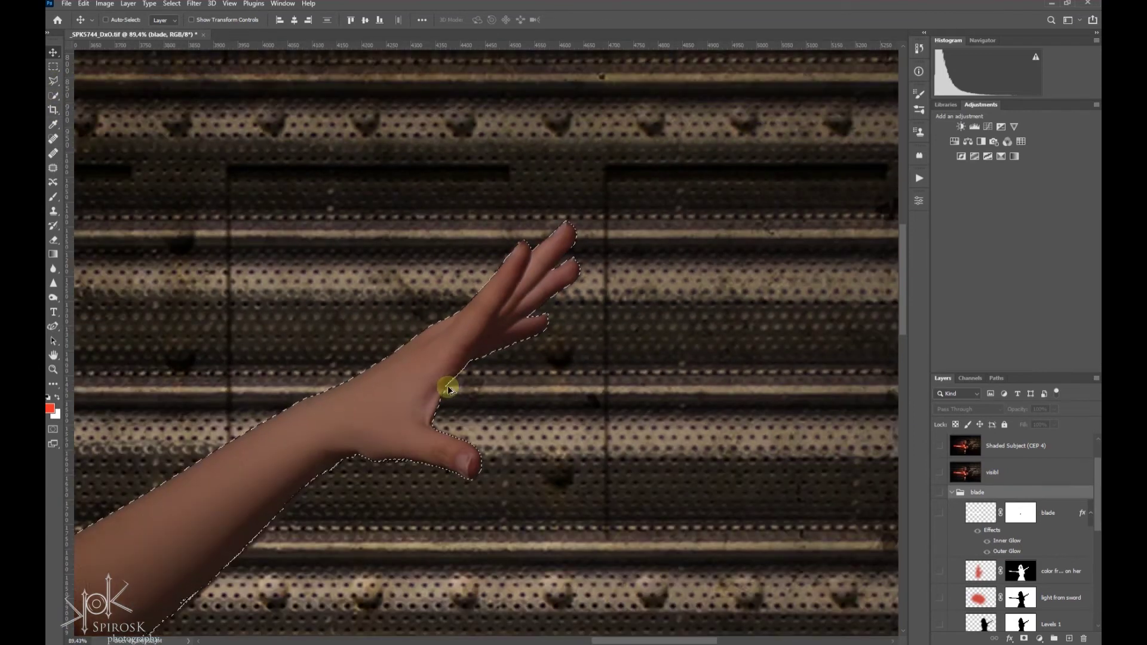
scroll(472, 322, down, 1)
scroll(441, 346, down, 1)
scroll(366, 402, down, 2)
scroll(383, 406, down, 1)
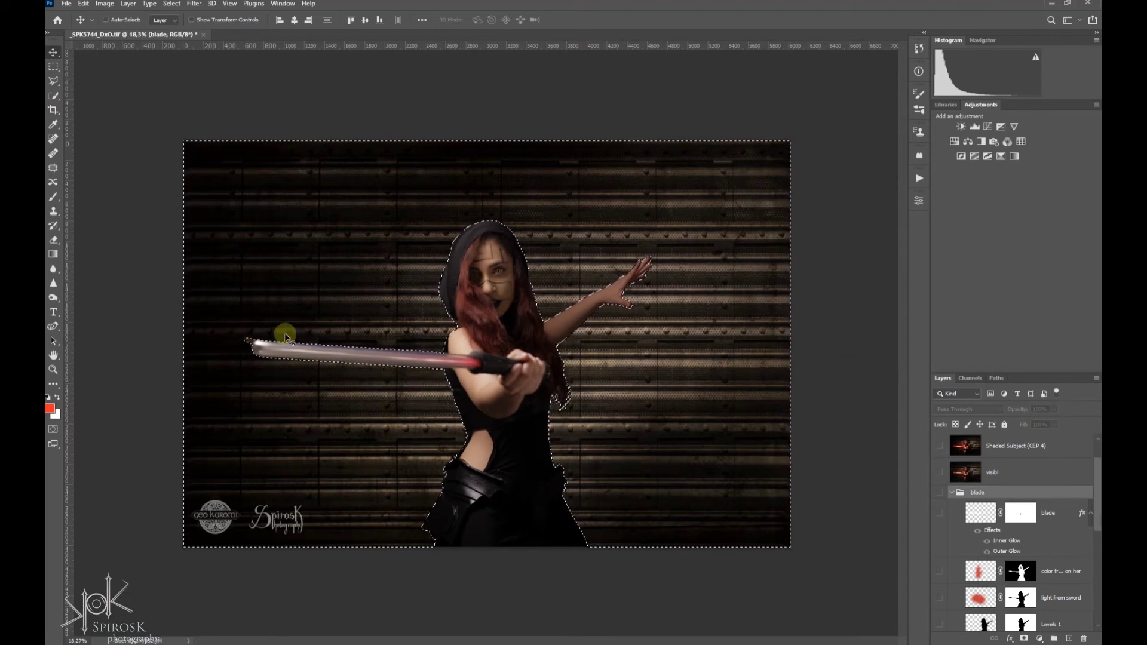
scroll(944, 552, down, 2)
scroll(955, 561, down, 2)
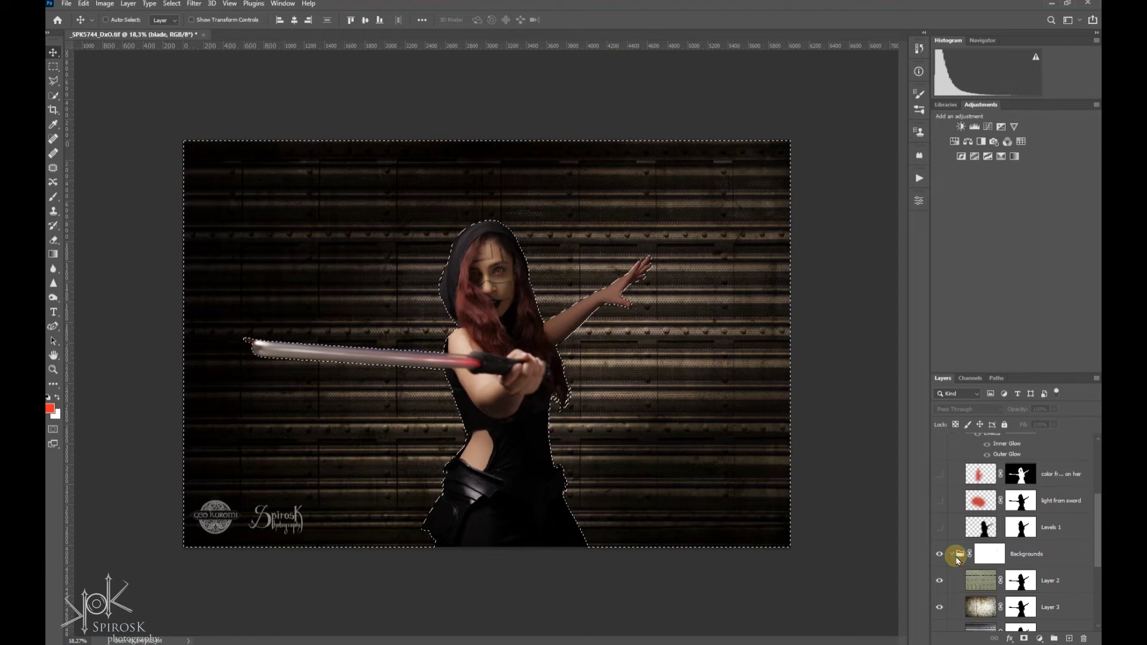
click(956, 561)
click(952, 554)
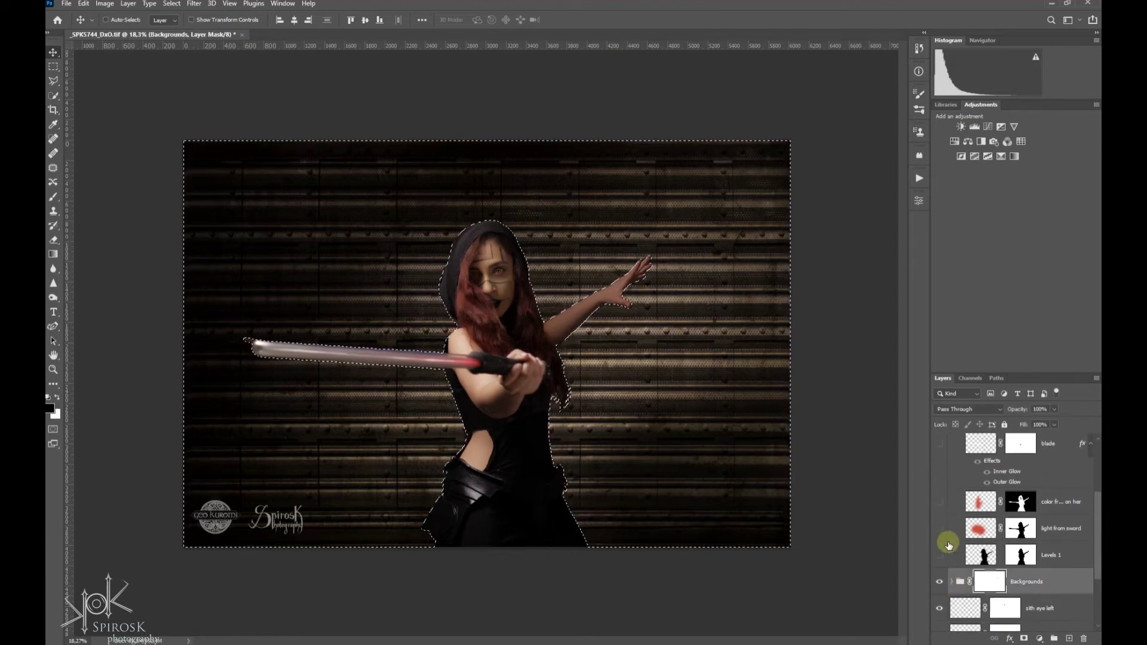
scroll(968, 547, up, 2)
scroll(1010, 553, down, 1)
scroll(1009, 553, down, 1)
click(981, 555)
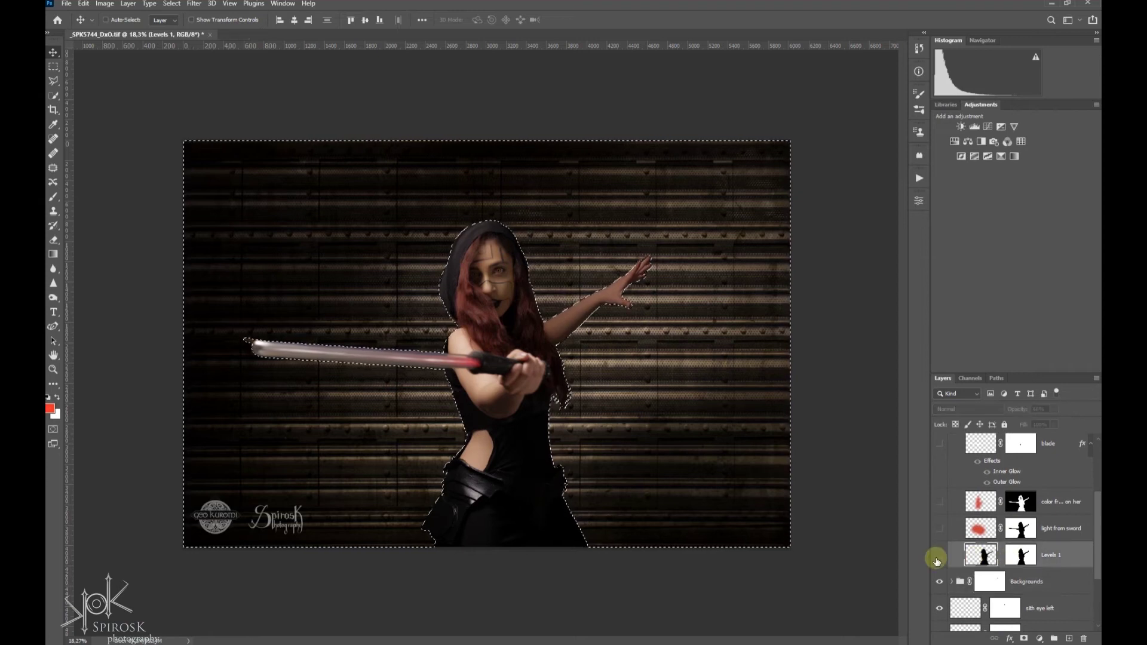
Turn on Levels 1 in Darken blend mode so the subject shadows the wall
click(937, 559)
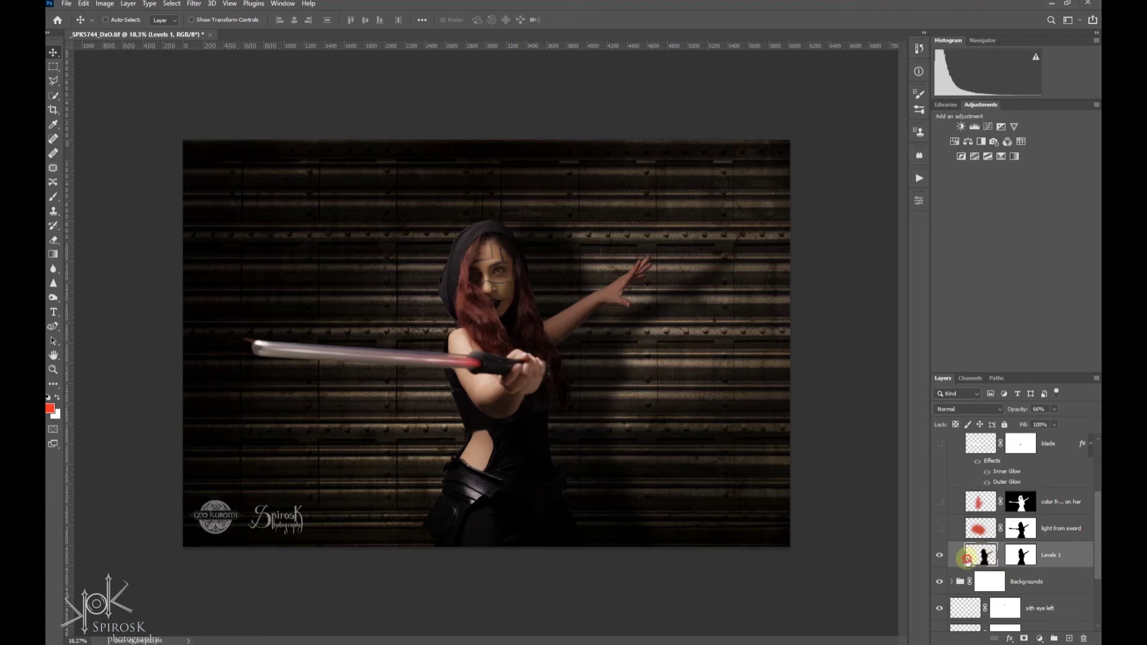
click(966, 409)
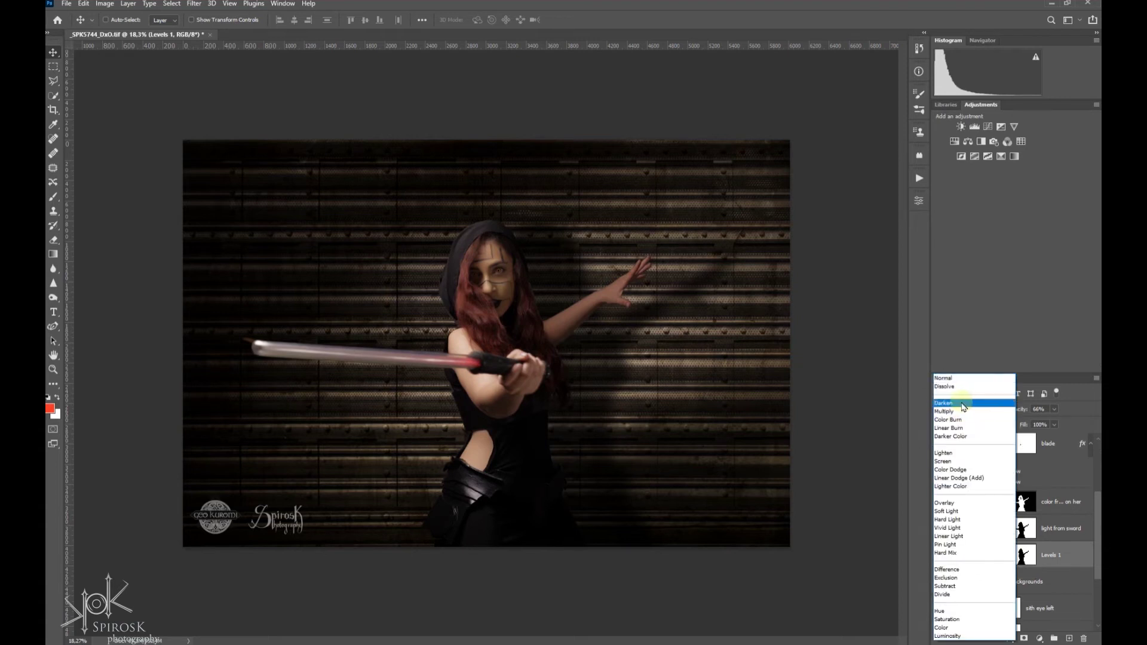
click(963, 403)
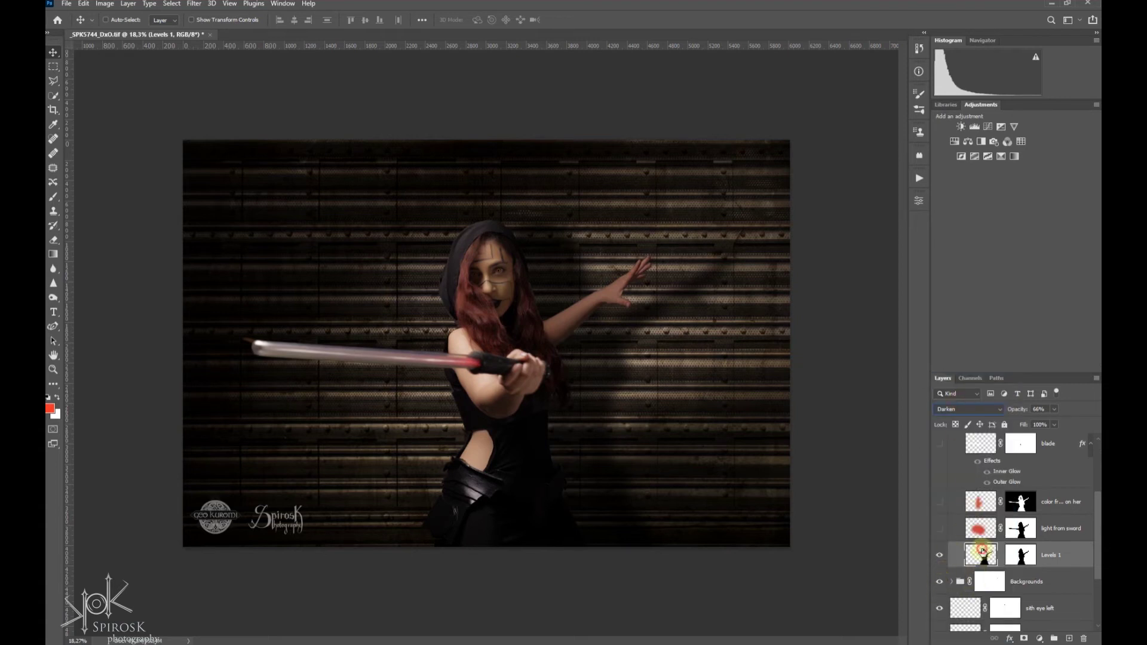
click(1054, 528)
Turn on the light from sword layer, then sample red from the blade for the Brush
click(936, 528)
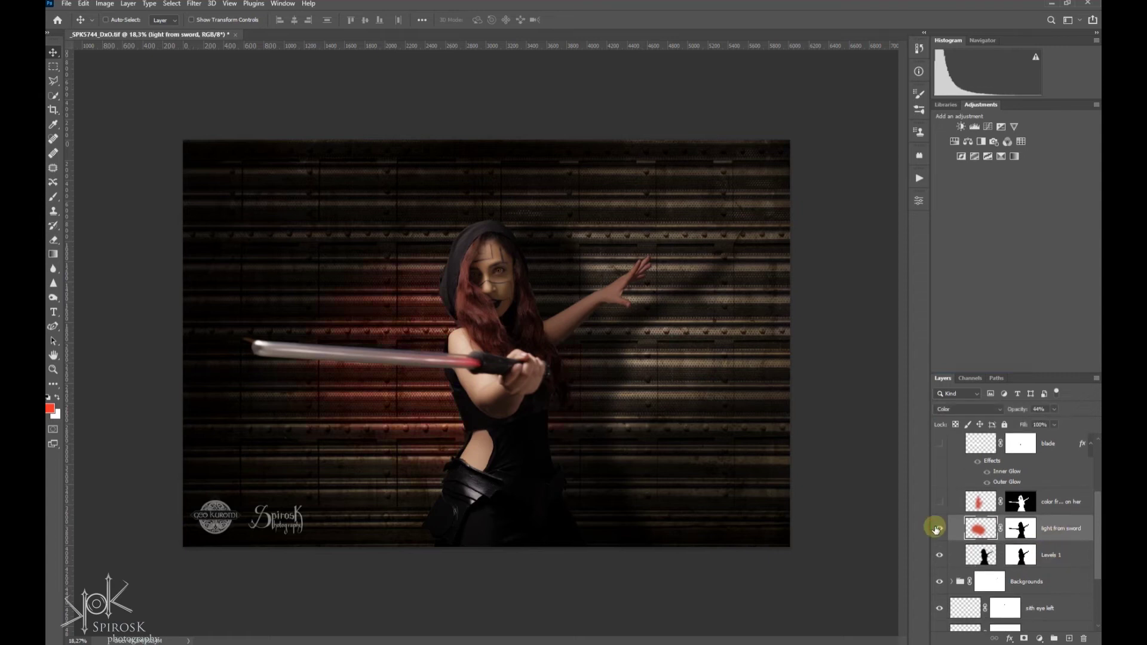
click(935, 528)
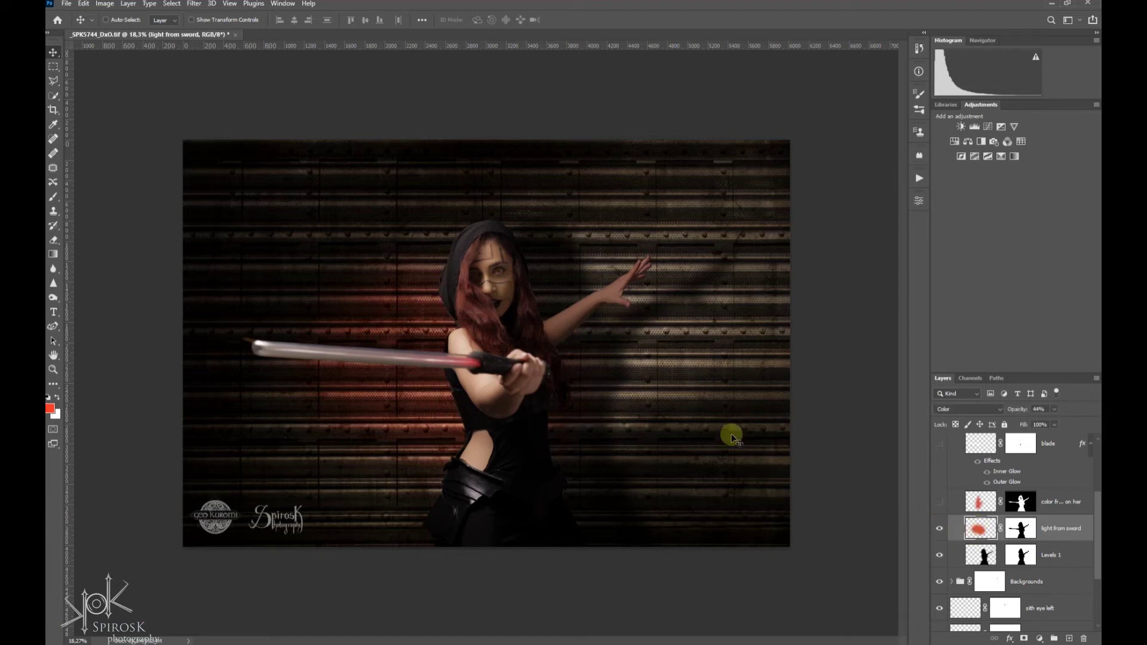
click(59, 200)
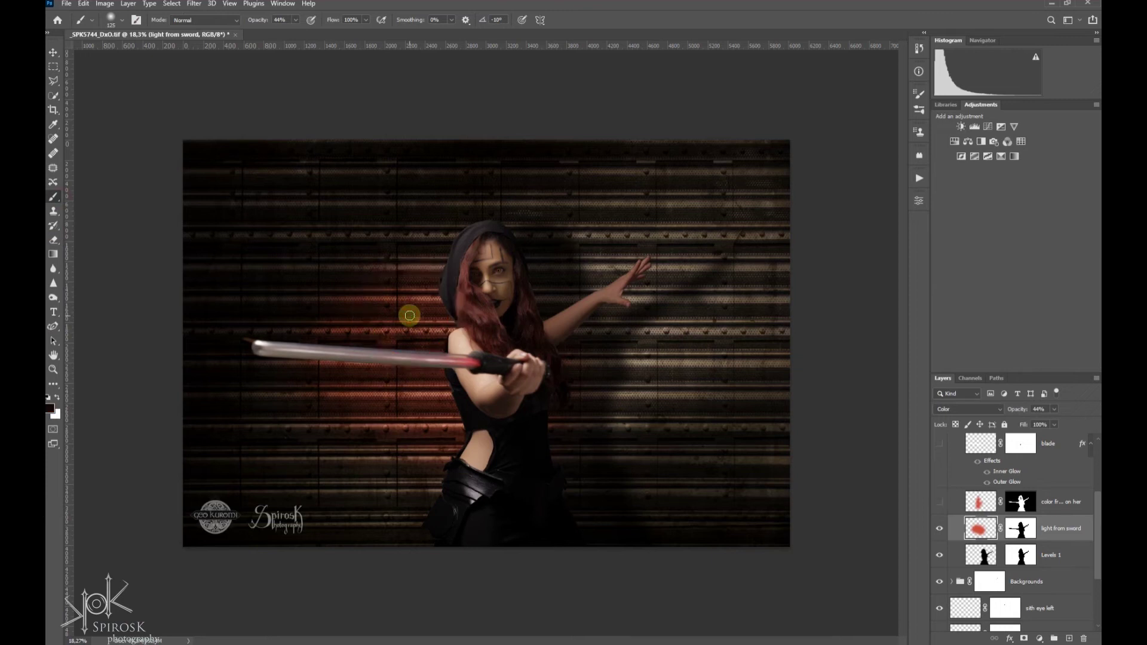
alt+click(462, 383)
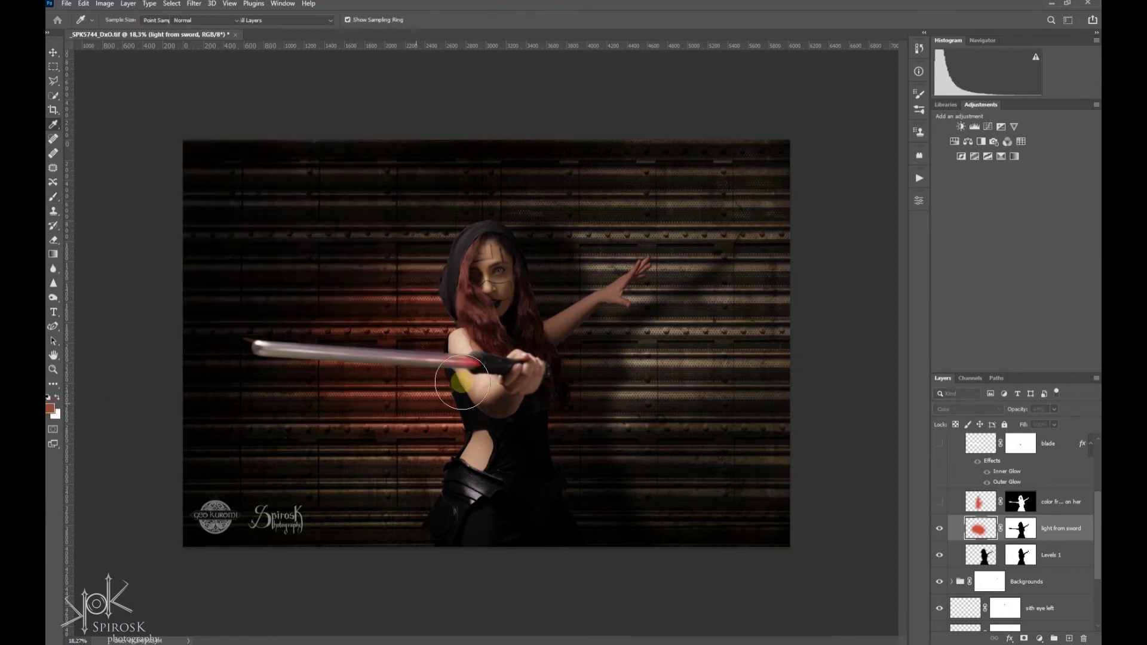
alt+click(464, 364)
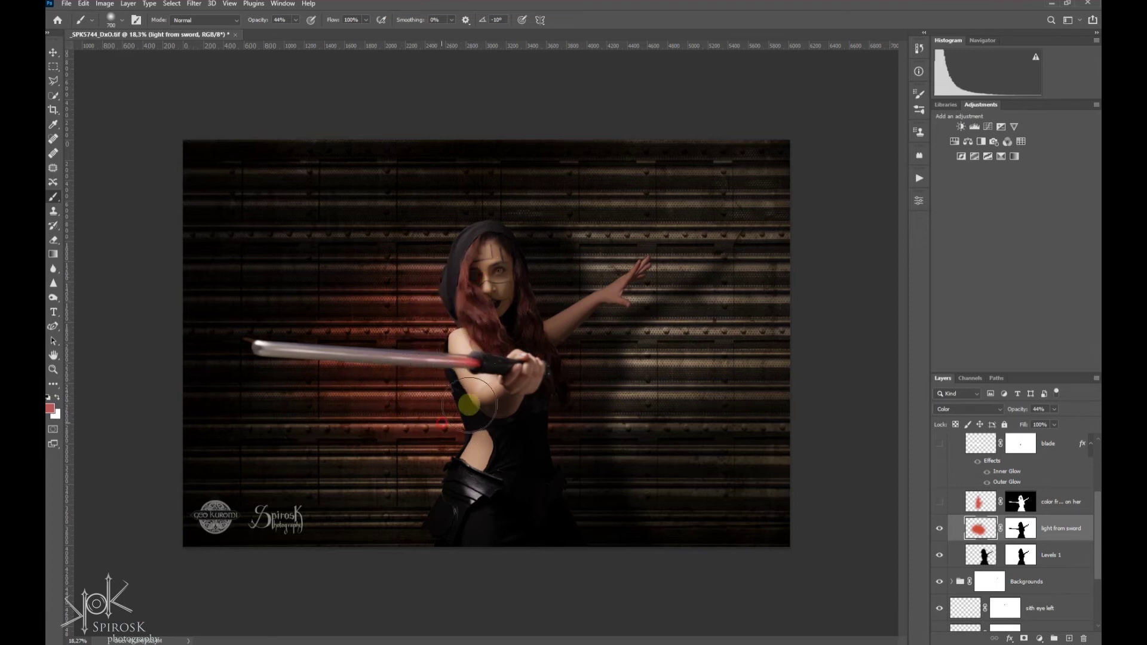
Show the 'color from blade on her' layer and paint its red tint off her face
scroll(1015, 526, up, 1)
click(984, 531)
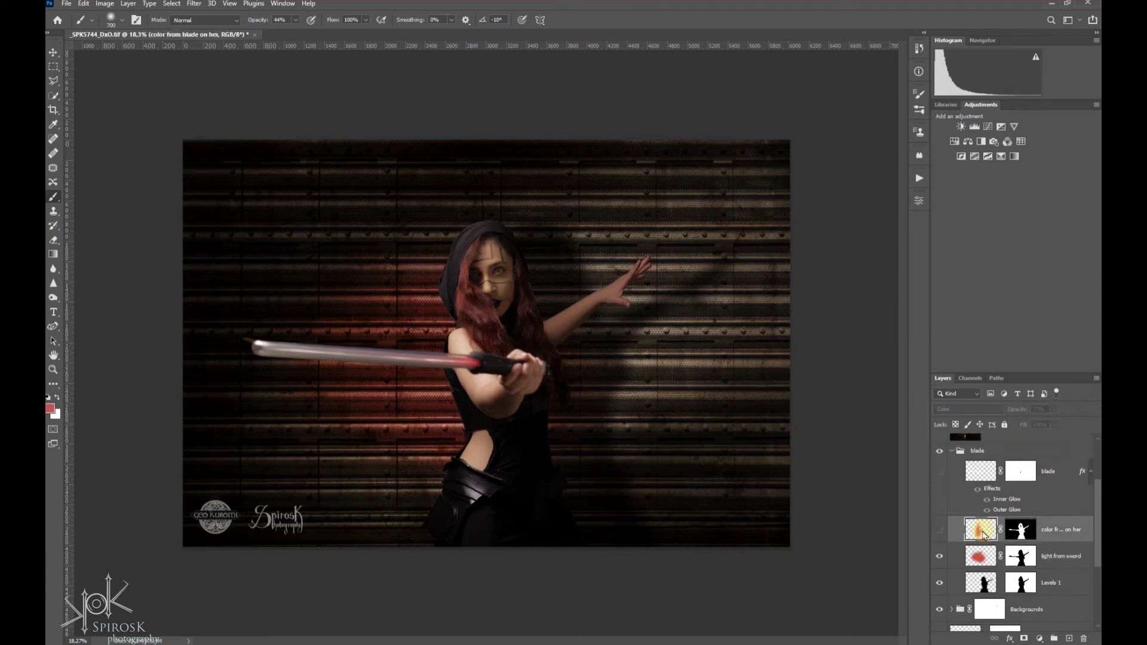
click(938, 539)
click(939, 538)
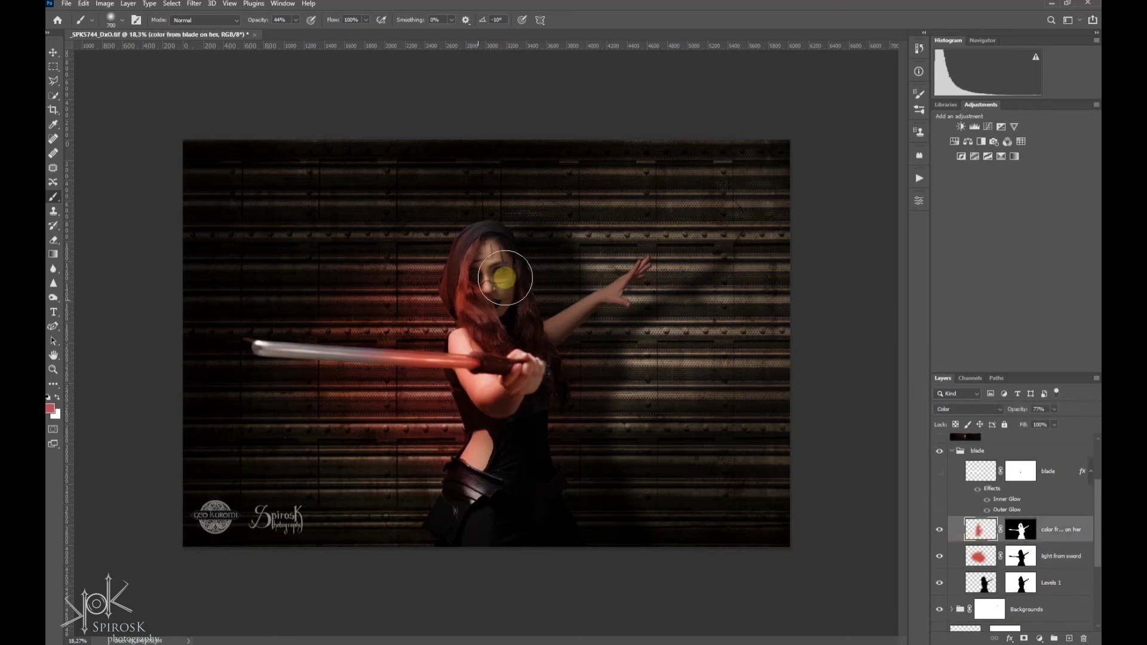
drag(512, 333, 530, 289)
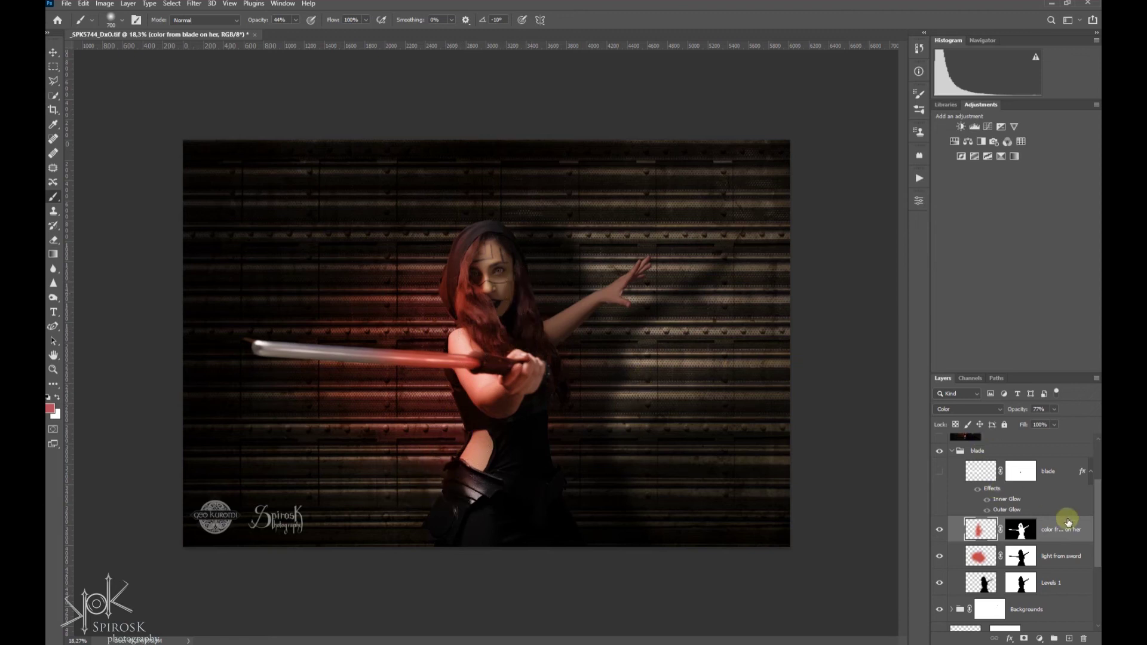
Set 'color from blade on her' to 18% and 'light from sword' to about 79% opacity
click(1054, 409)
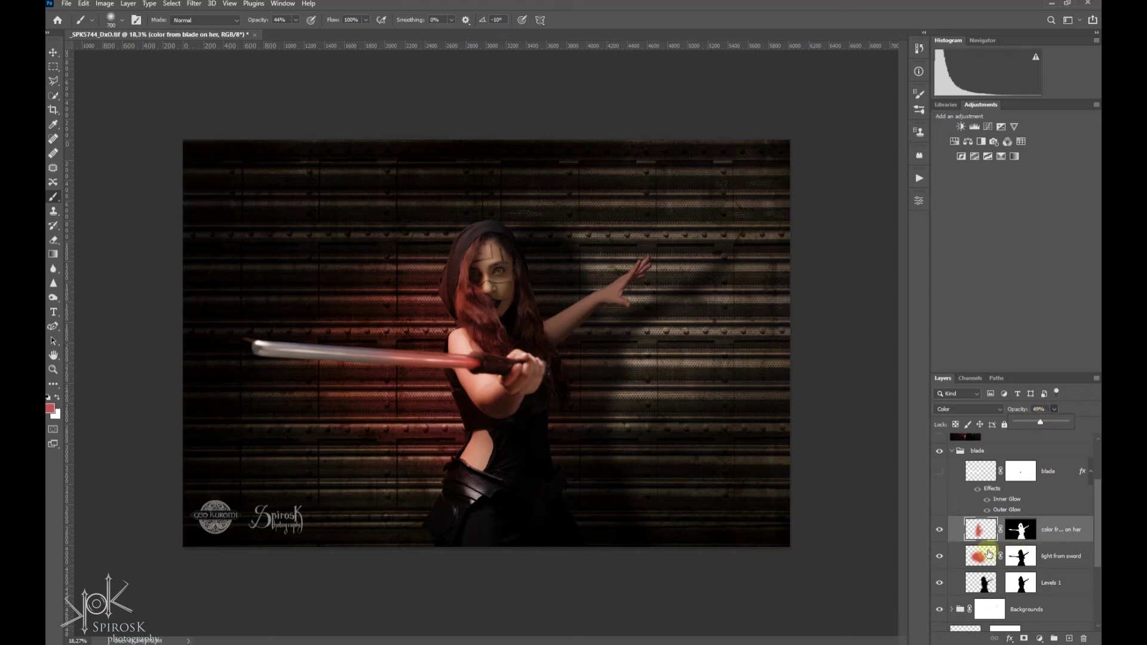
click(983, 554)
click(1054, 424)
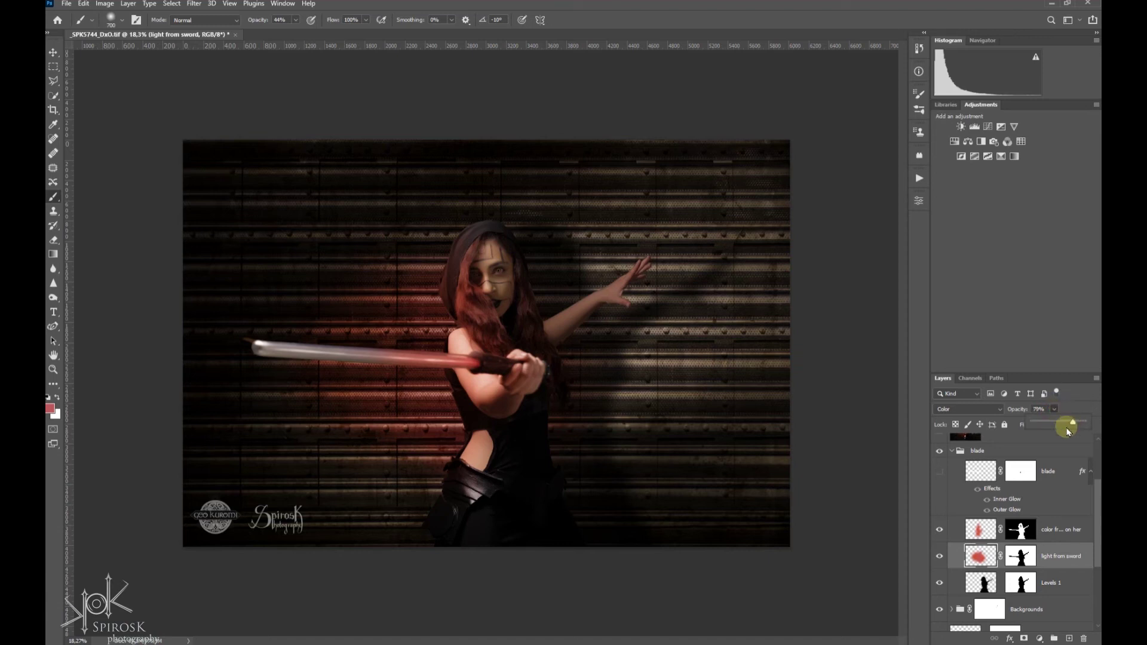
key(alt+bracketright)
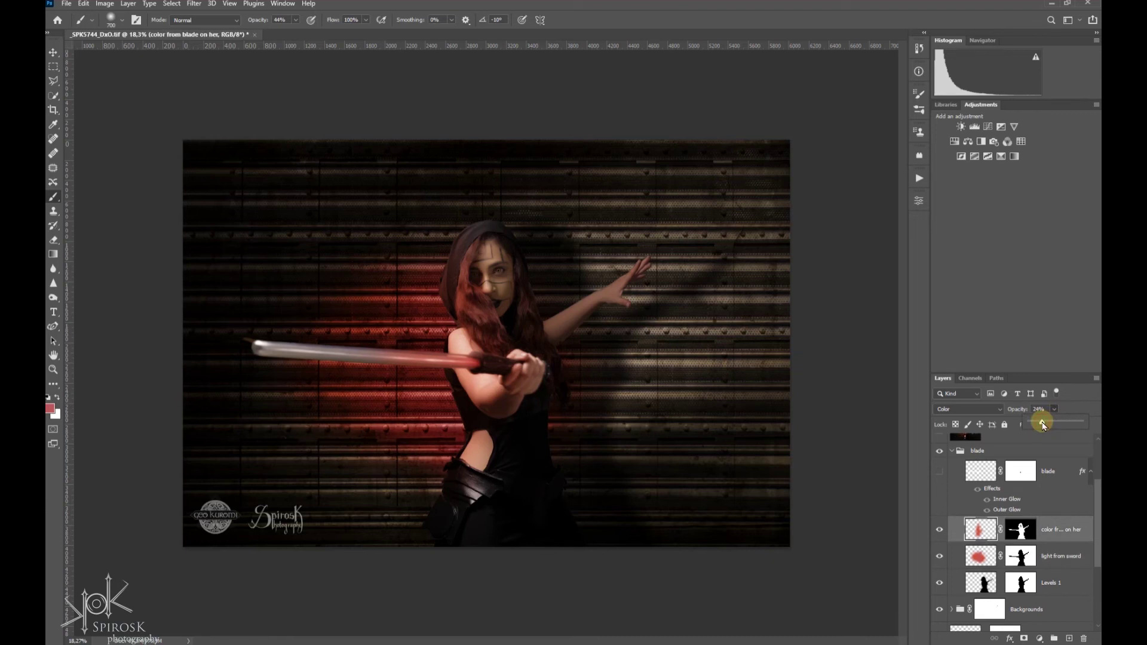
key(Return)
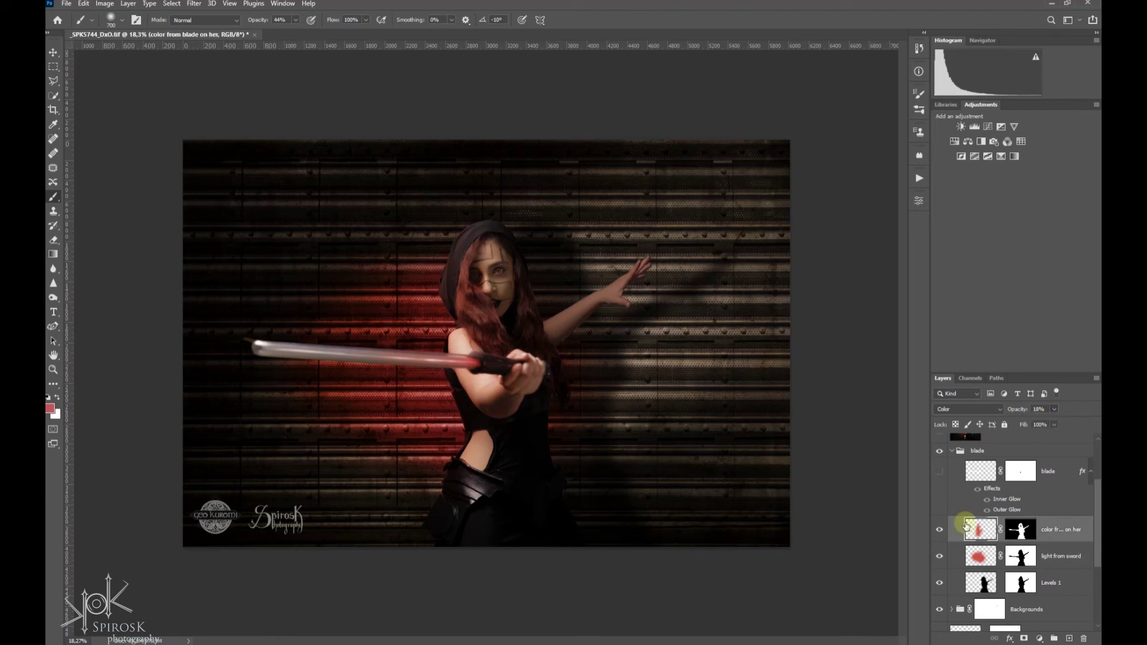
click(940, 471)
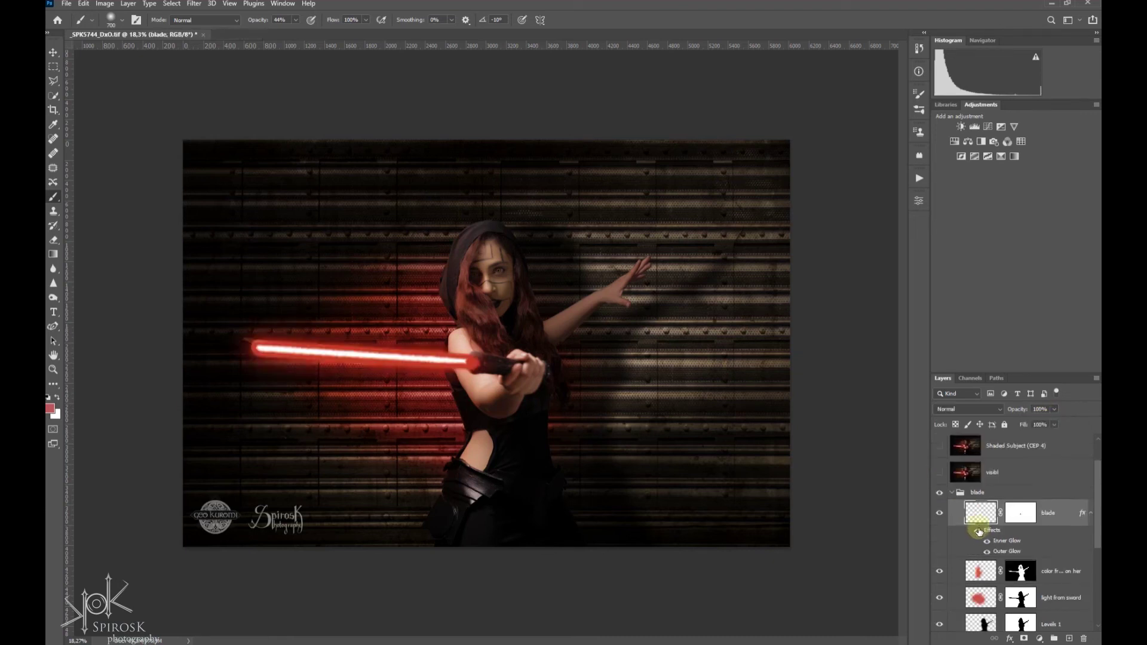
scroll(362, 387, up, 2)
scroll(362, 387, up, 5)
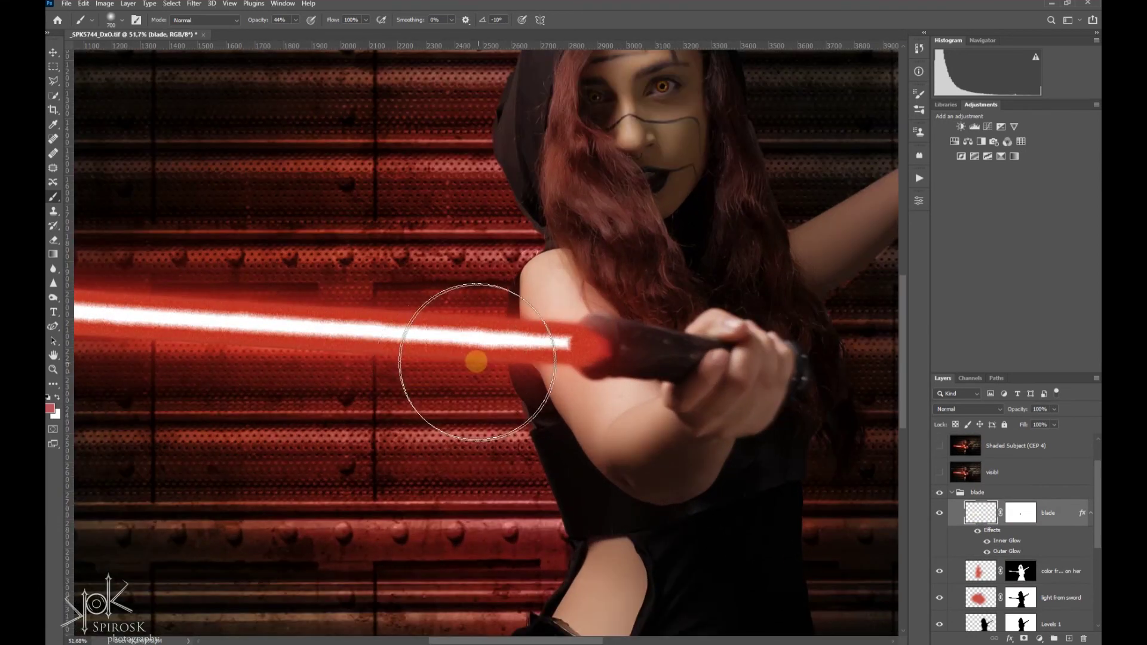
double_click(1006, 542)
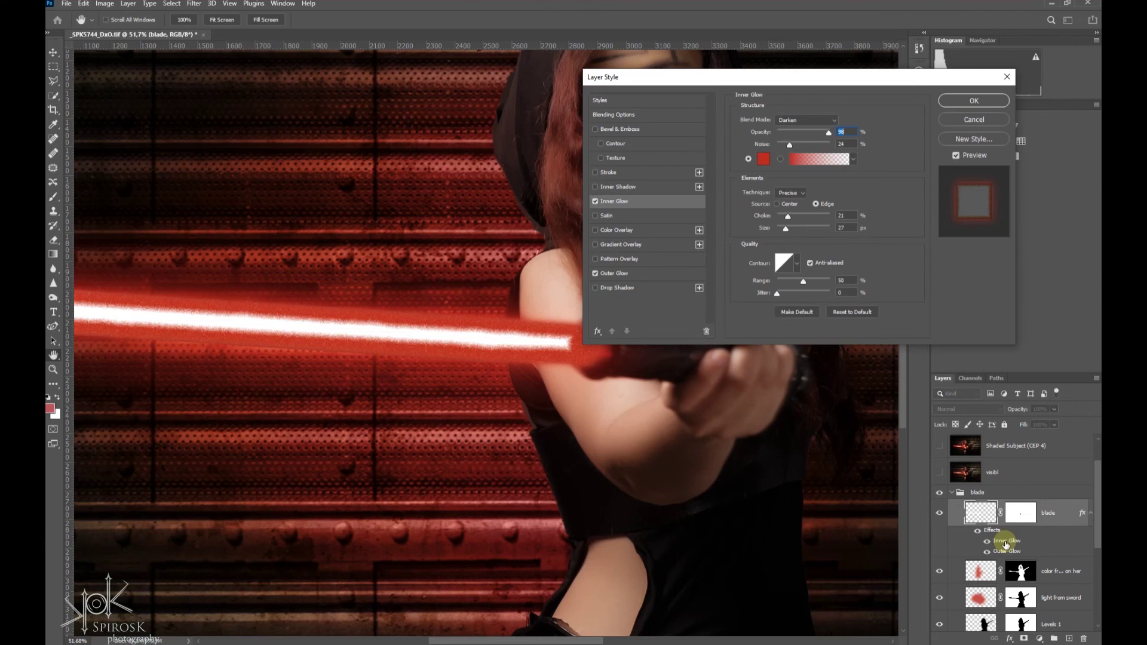
click(624, 275)
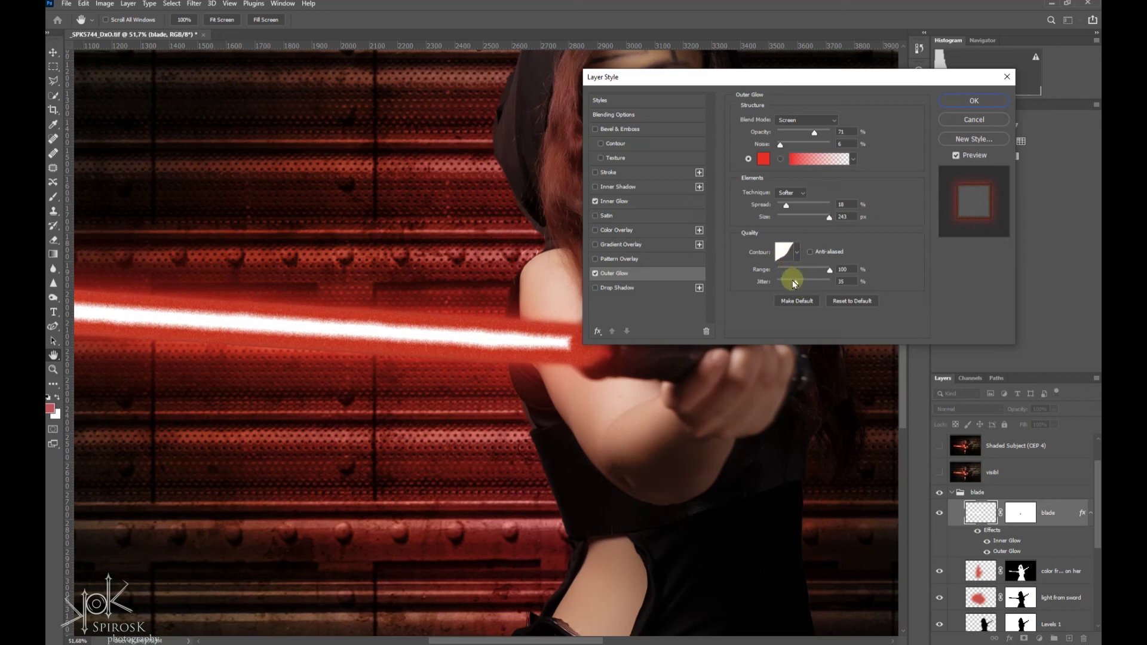
click(648, 203)
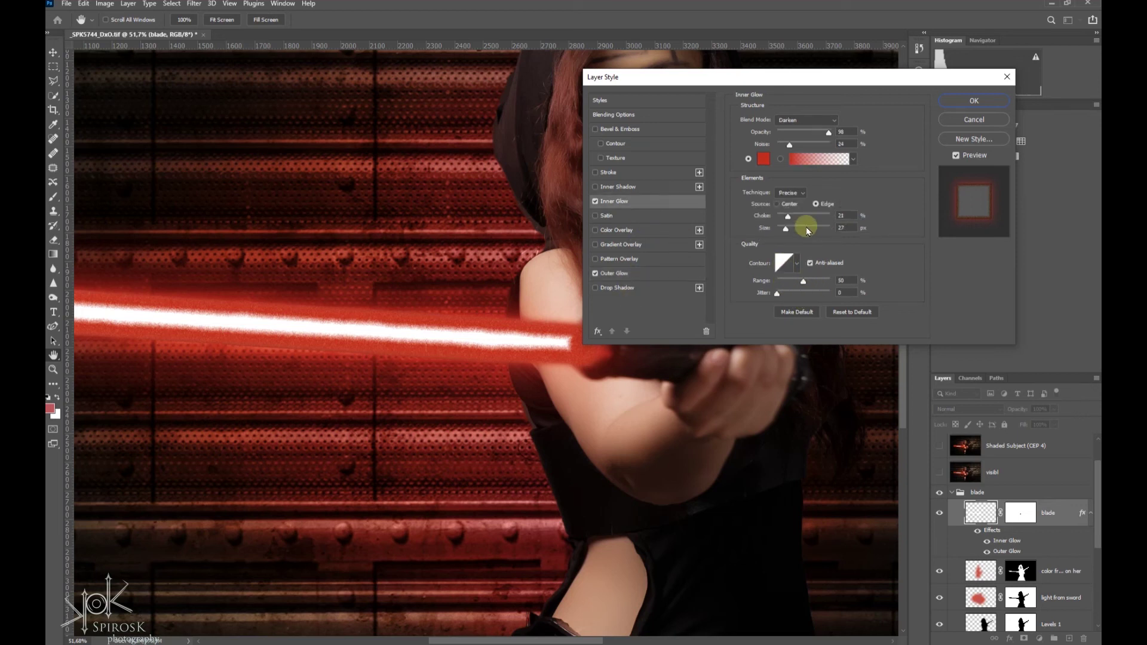
key(Return)
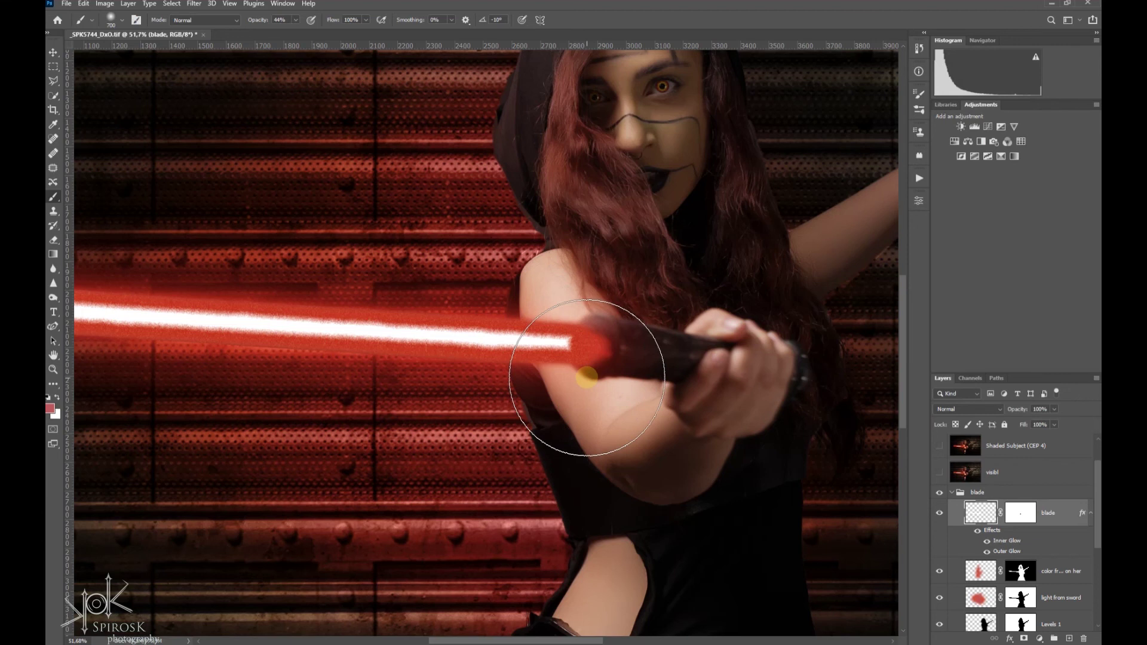
scroll(651, 454, down, 2)
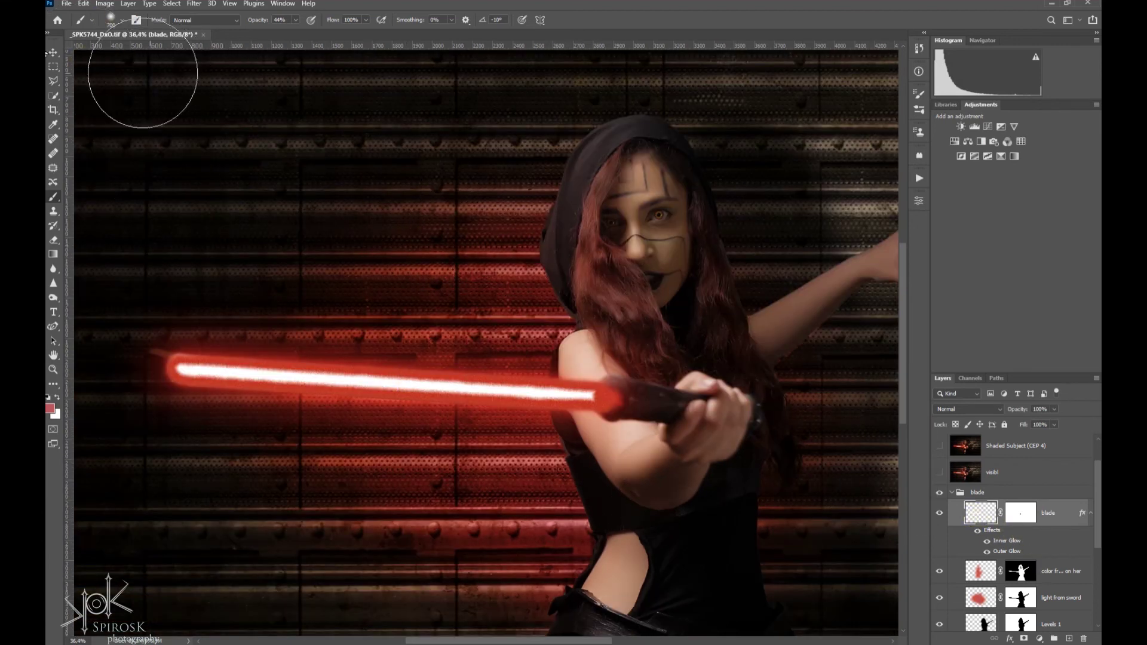
click(54, 53)
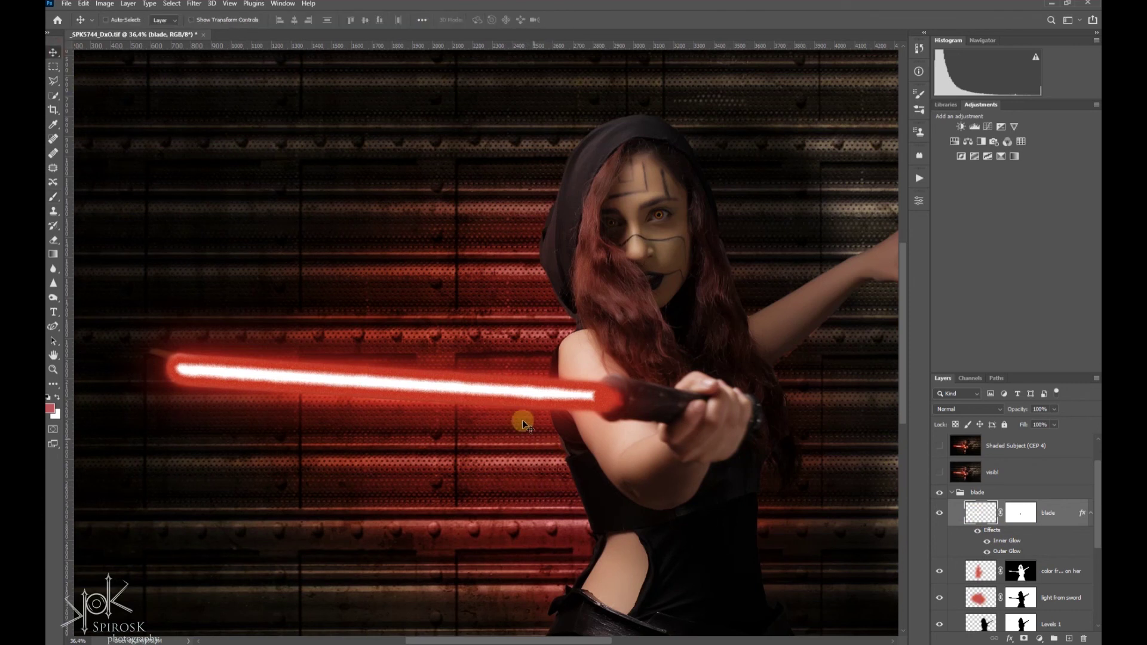
Test-move the blade and undo it, then collapse the blade group
drag(527, 393, 477, 270)
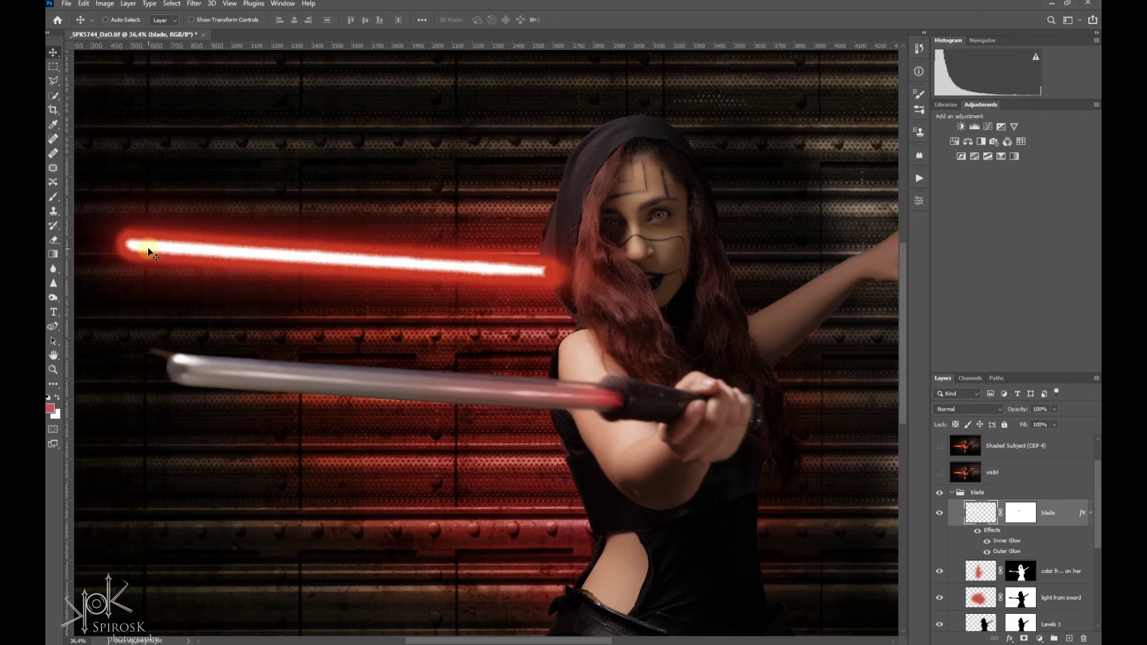
key(ctrl+z)
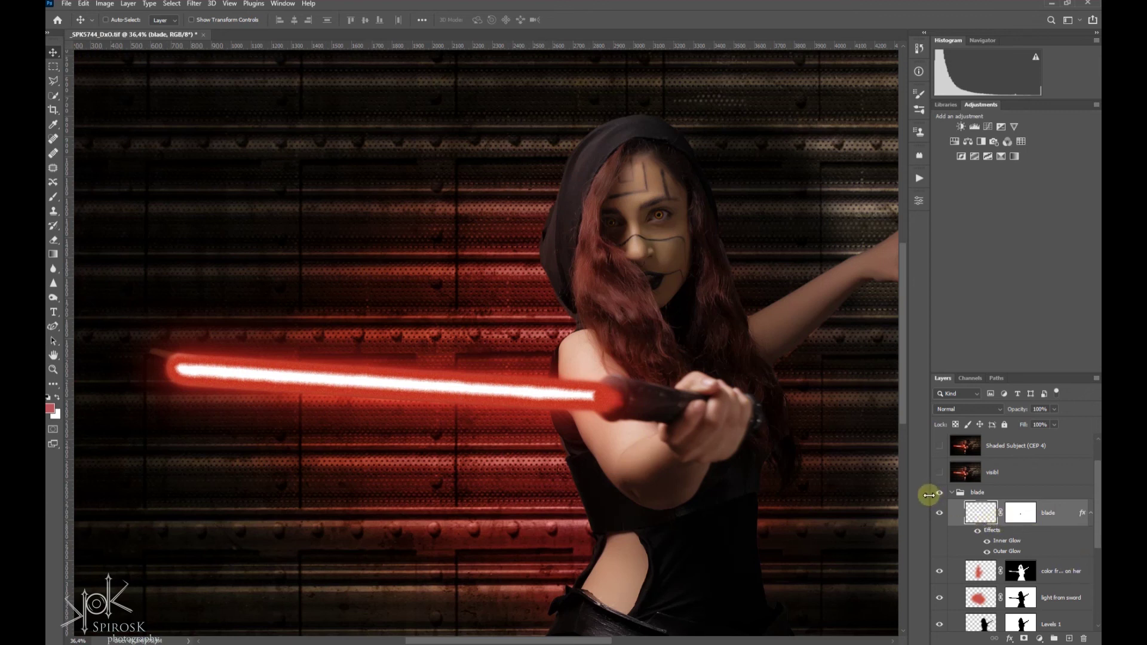
click(954, 494)
drag(955, 478, 942, 481)
Turn on Shaded Subject (CEP 4) and FINAL PHOTO, then select the layers from Shaded Subject down
click(943, 480)
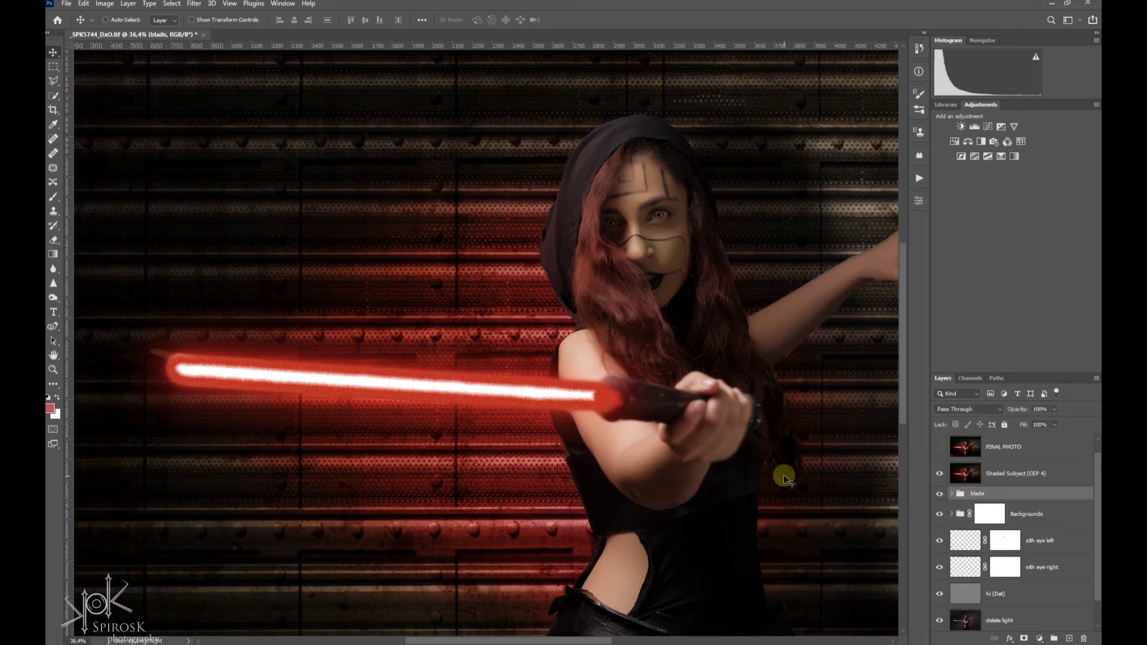
scroll(736, 86, down, 2)
scroll(736, 86, down, 2)
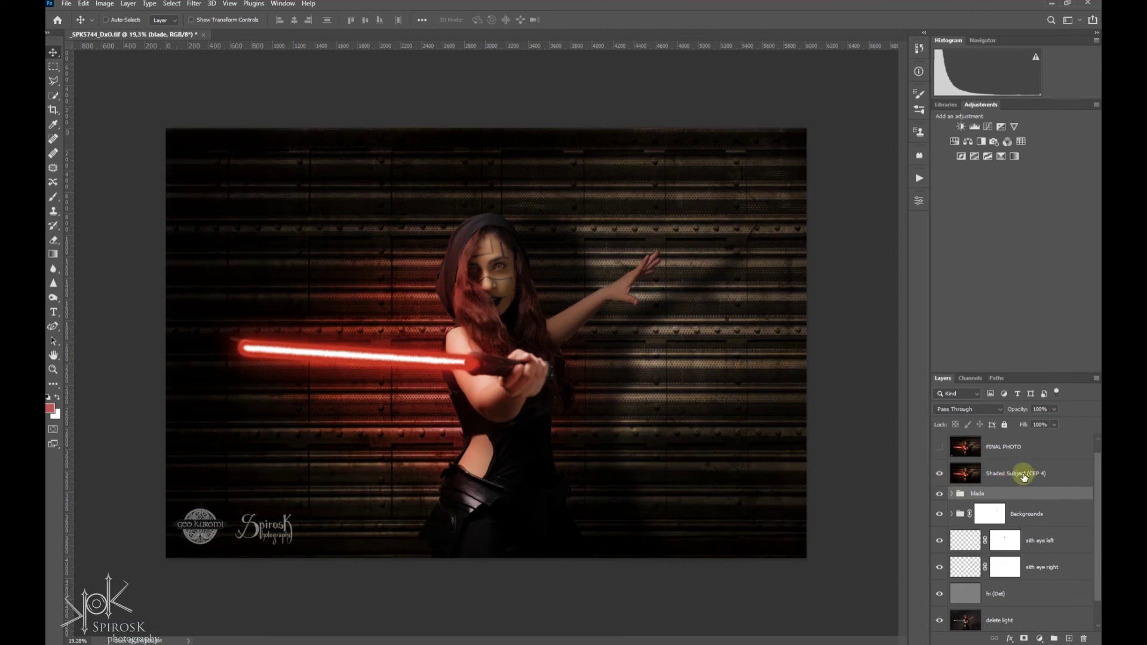
scroll(995, 489, up, 1)
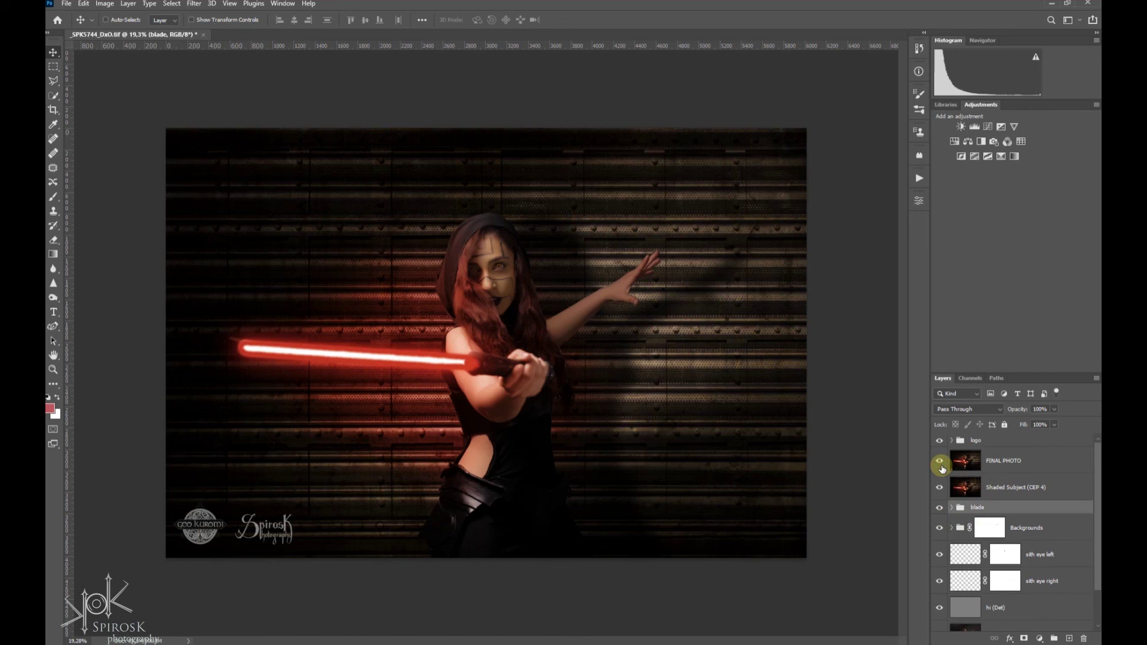
click(942, 467)
shift+click(1023, 597)
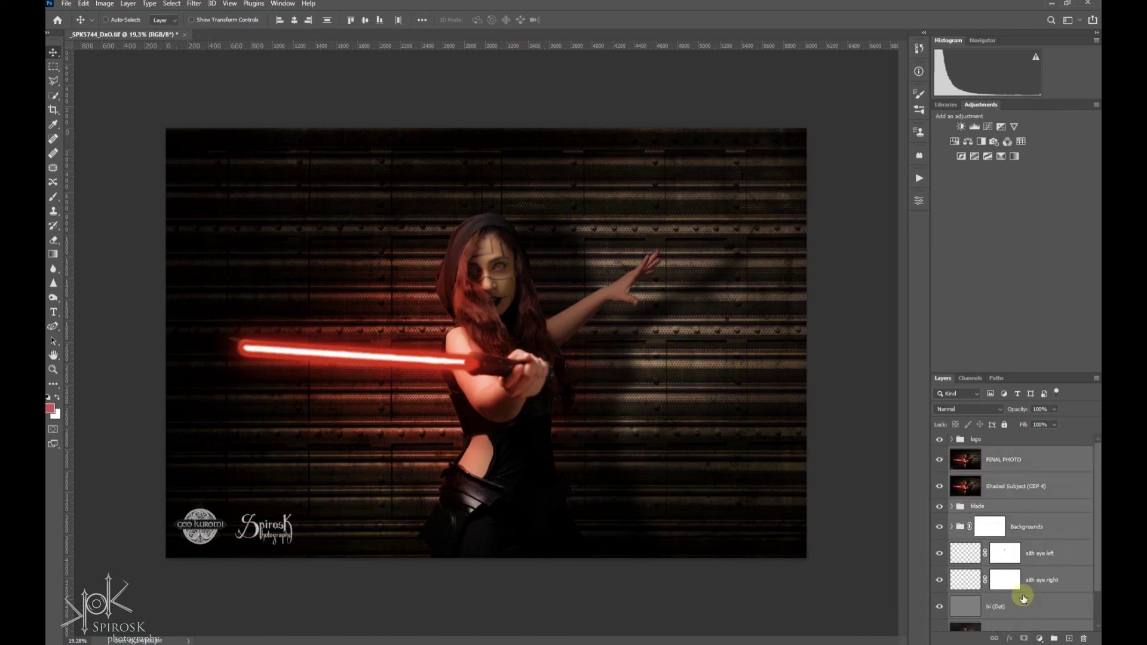
scroll(1023, 597, down, 3)
Toggle to the Background-only view and back to all layers, then select the logo group
key(ctrl+comma)
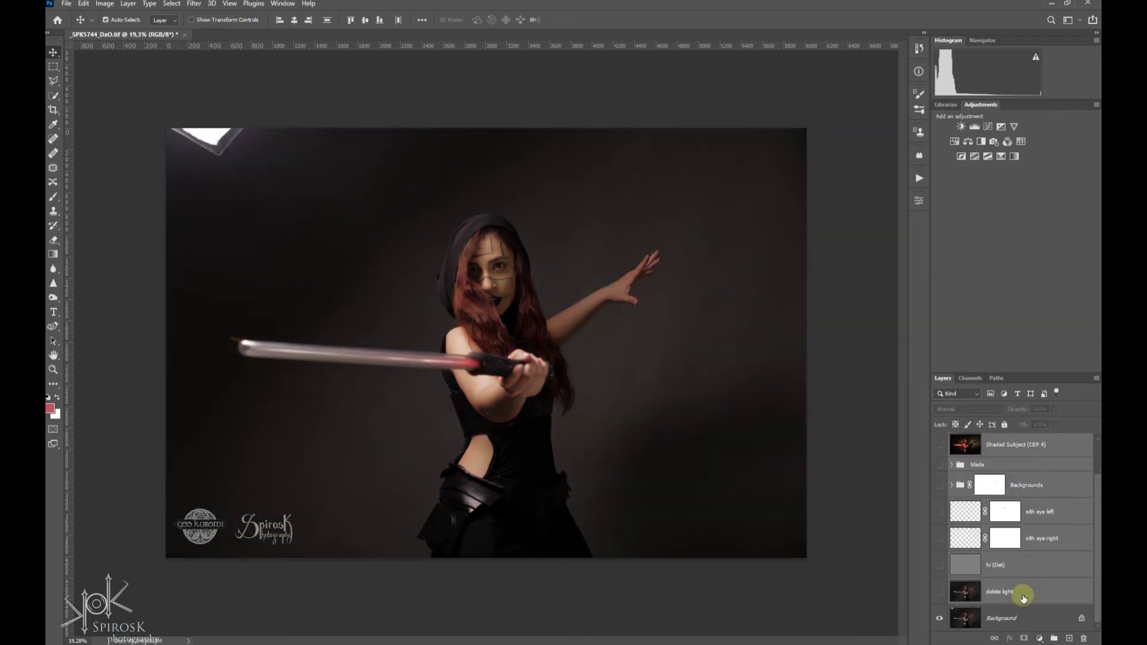
key(ctrl+comma)
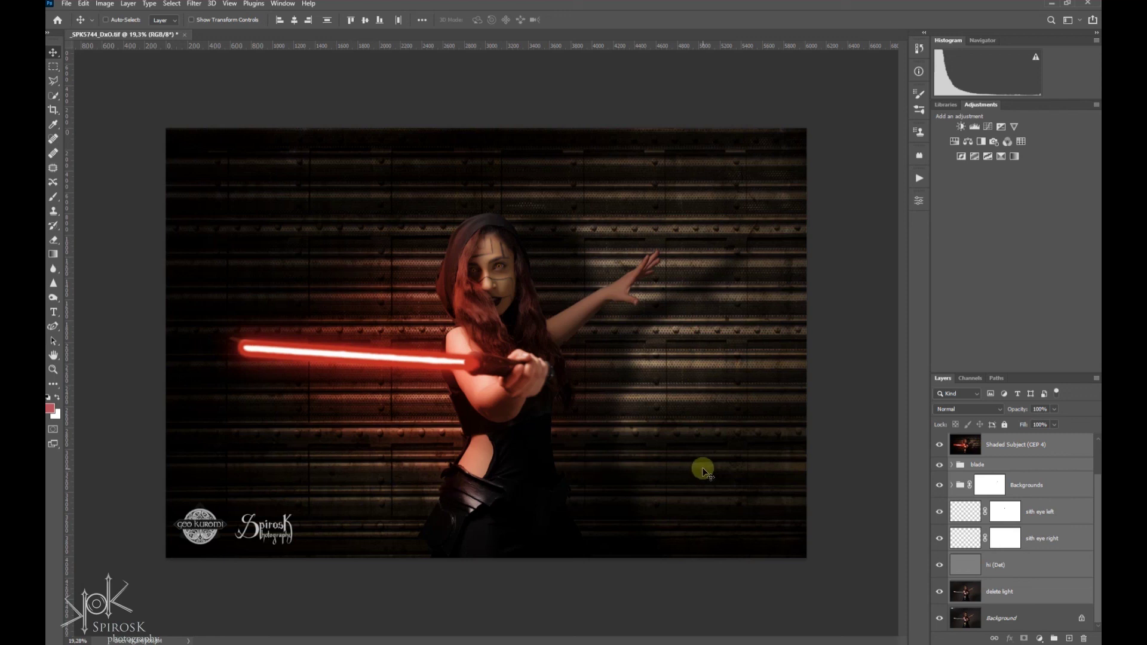
scroll(1022, 452, up, 2)
click(1022, 442)
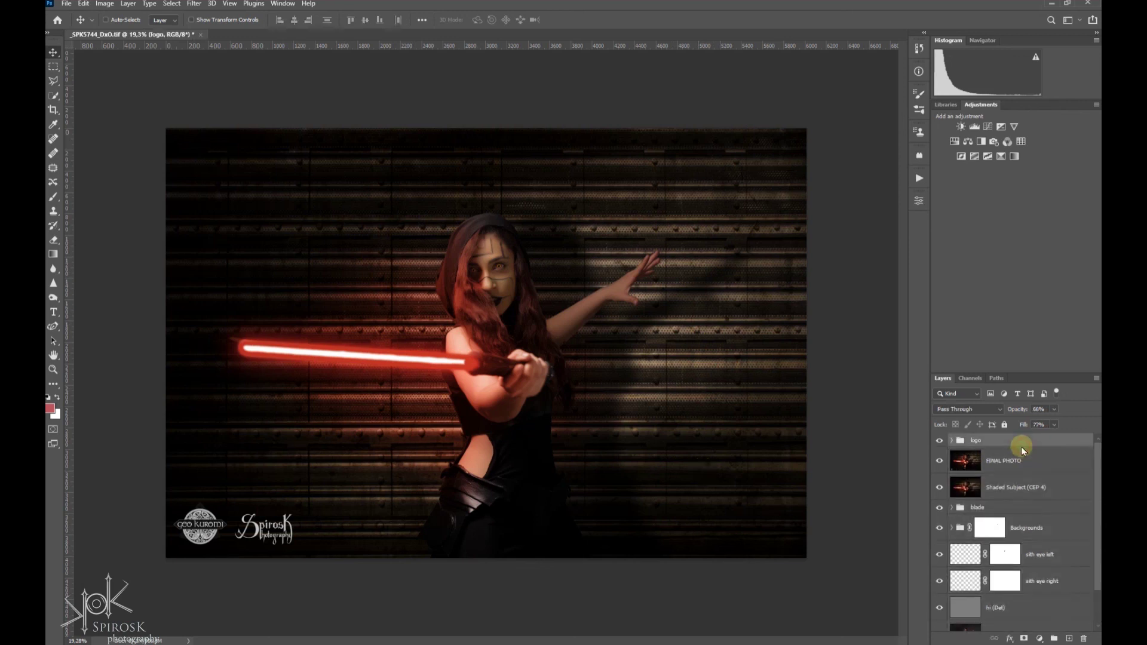